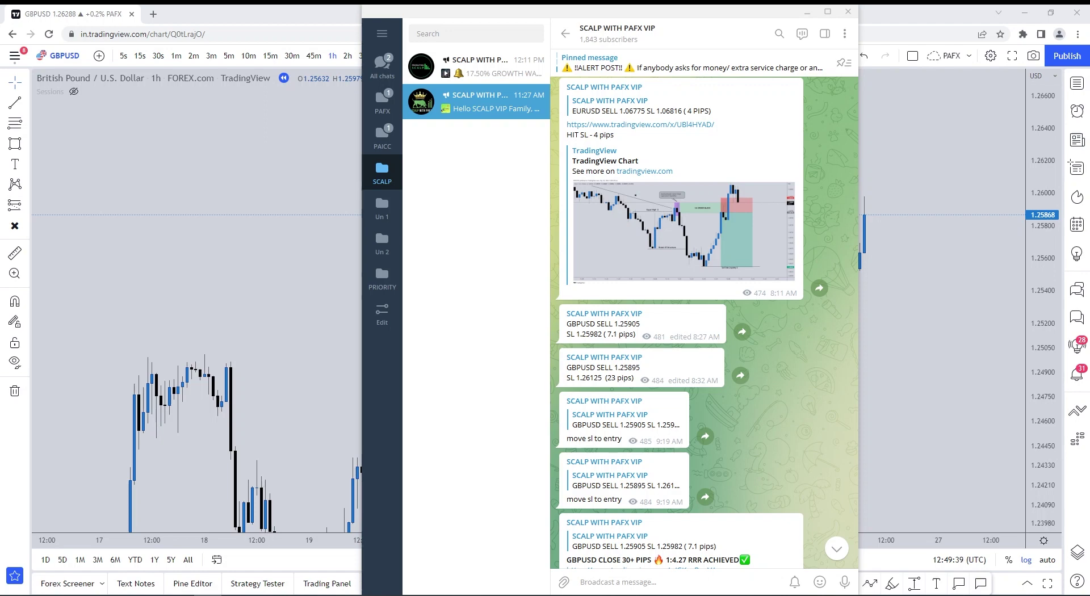
- Scroll the PAFX VIP channel down to the GBPUSD 30+ pips close post
scroll(625, 437, down, 2)
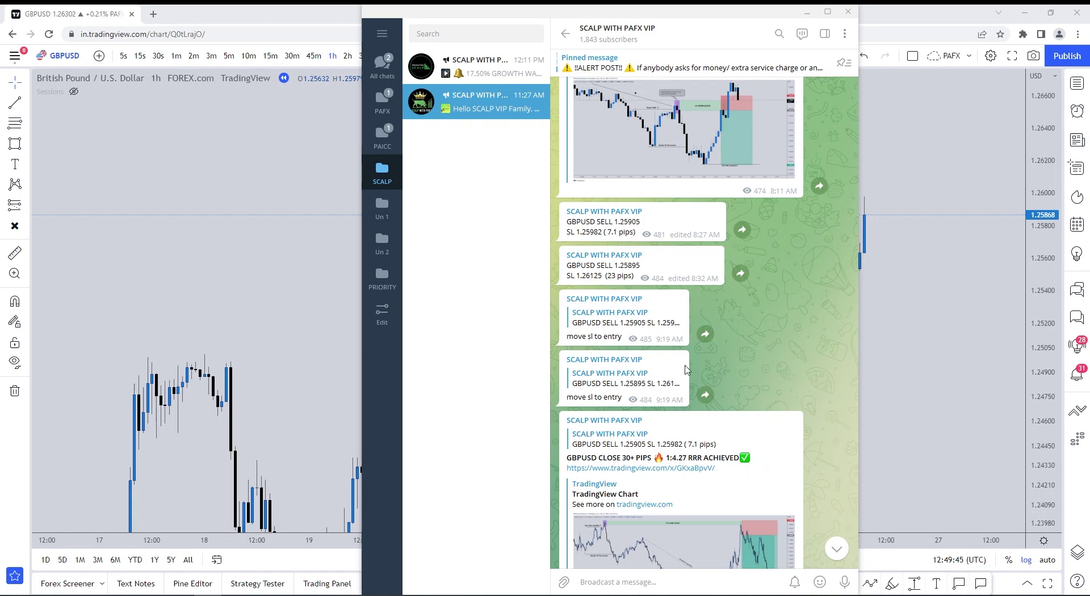
- Bring the GBPUSD hourly chart forward and zoom it into 19–27 May with wide candles
click(280, 309)
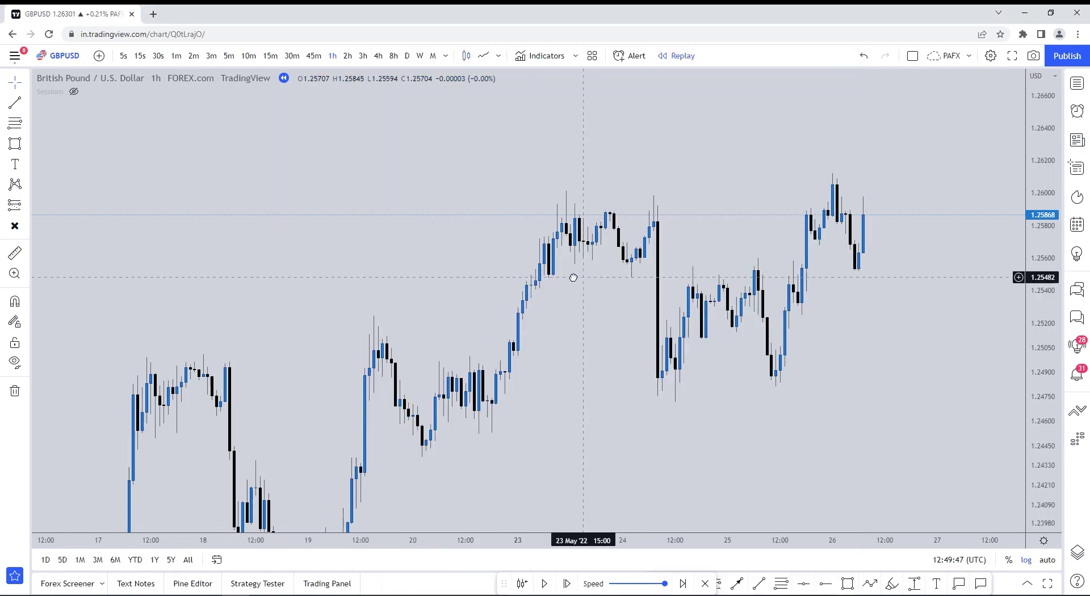
scroll(569, 275, up, 1)
scroll(574, 301, down, 1)
scroll(709, 301, down, 3)
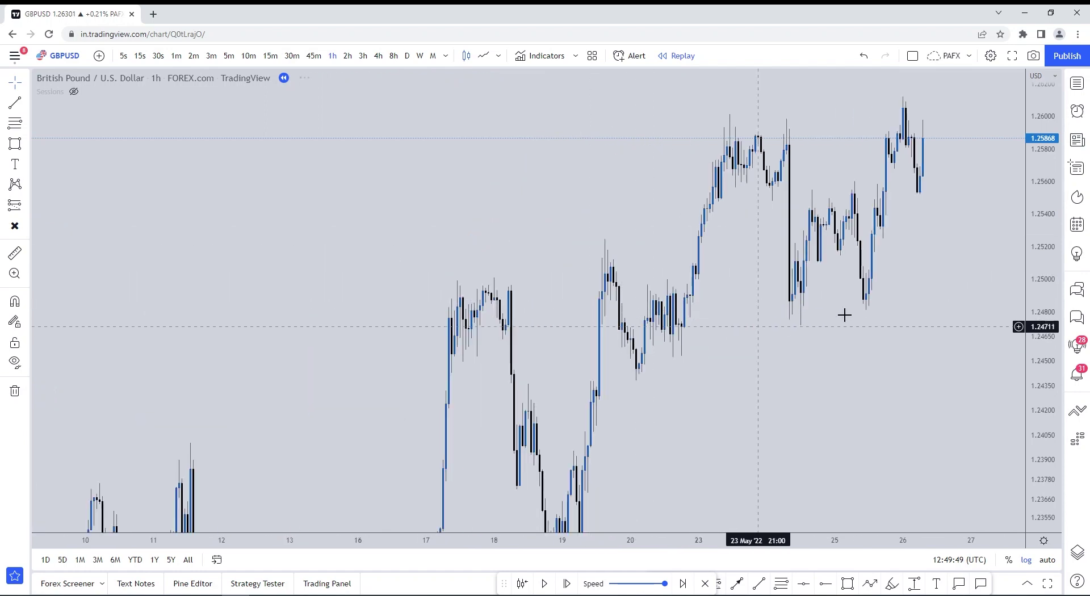
scroll(681, 372, up, 2)
scroll(598, 365, up, 1)
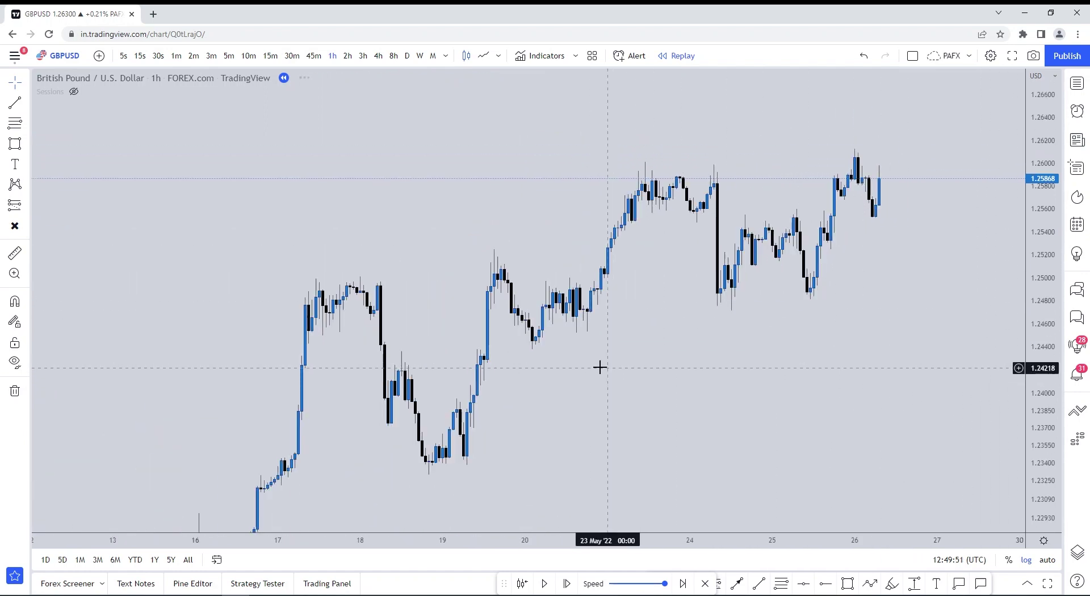
mouse_move(598, 365)
mouse_down()
mouse_move(604, 241)
mouse_move(625, 352)
mouse_up()
scroll(644, 333, up, 2)
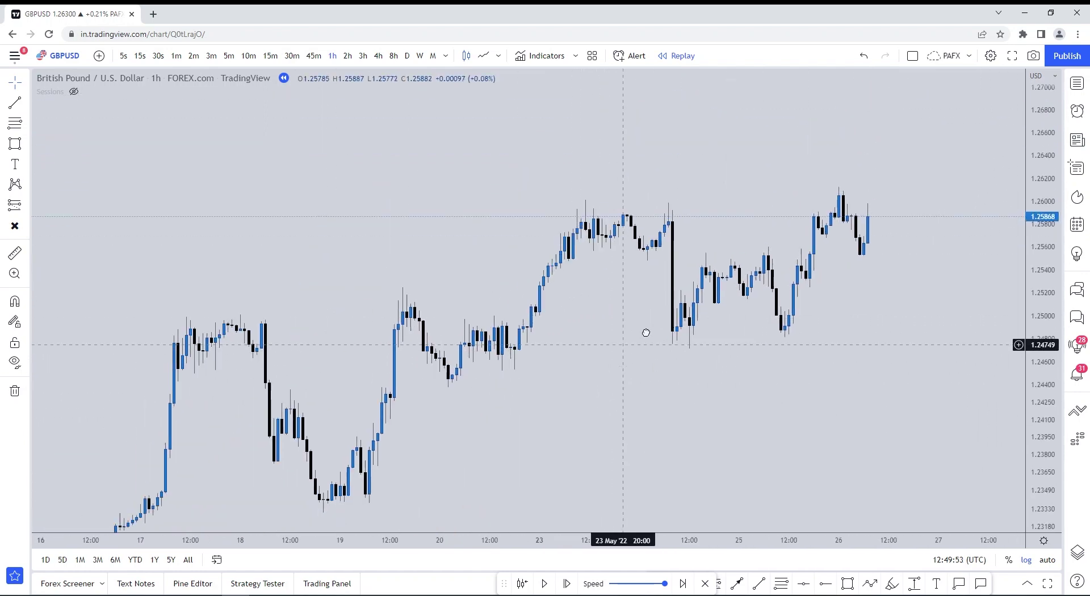
scroll(576, 316, up, 1)
mouse_move(577, 316)
mouse_down()
mouse_move(710, 437)
mouse_move(713, 365)
mouse_up()
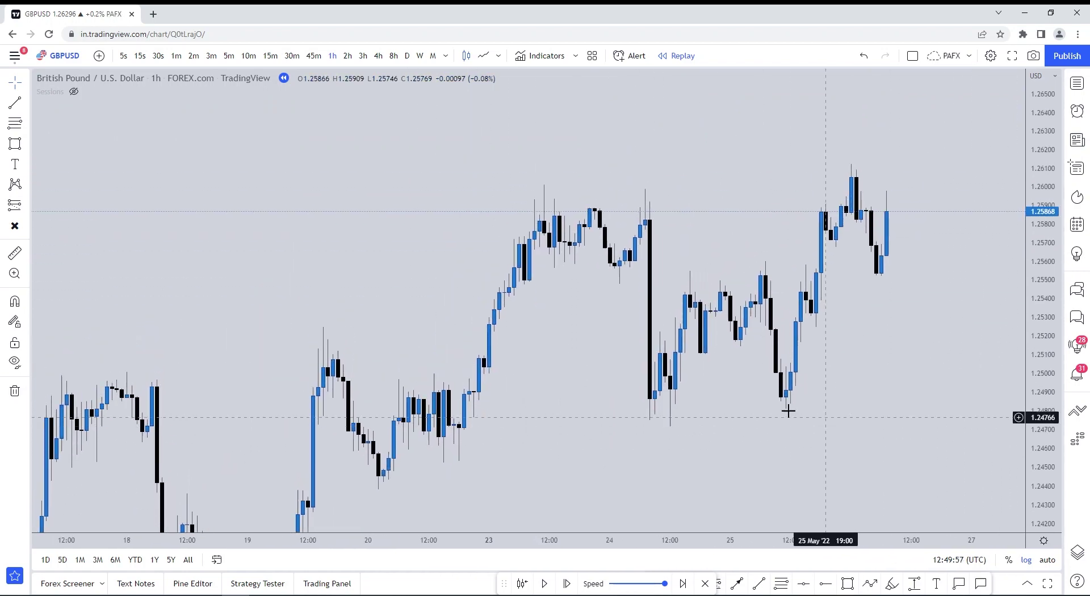
scroll(675, 379, up, 2)
drag(633, 378, 601, 397)
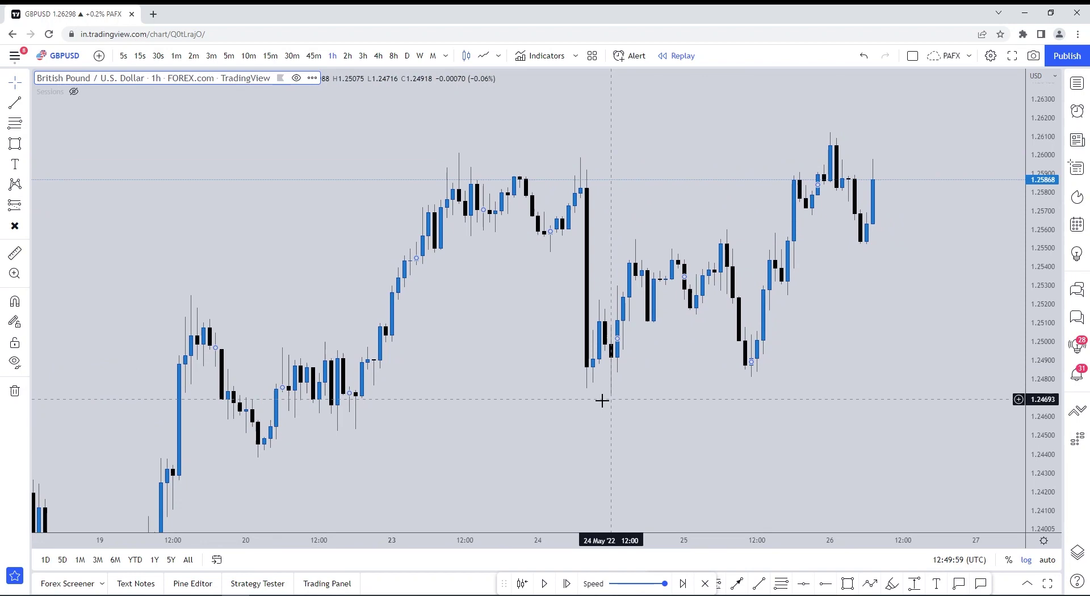
scroll(669, 270, down, 3)
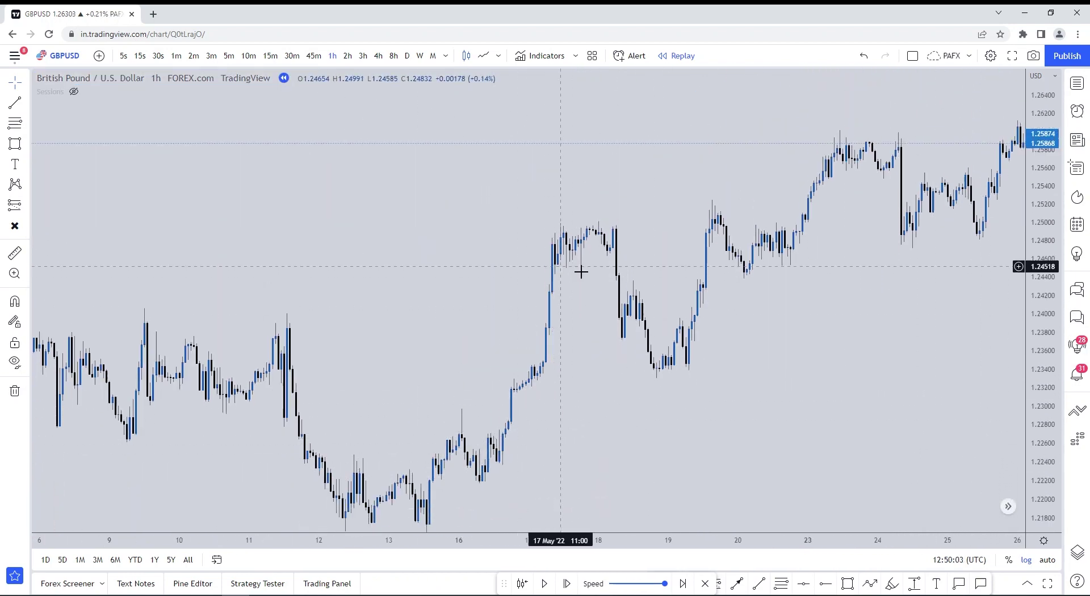
drag(745, 293, 683, 307)
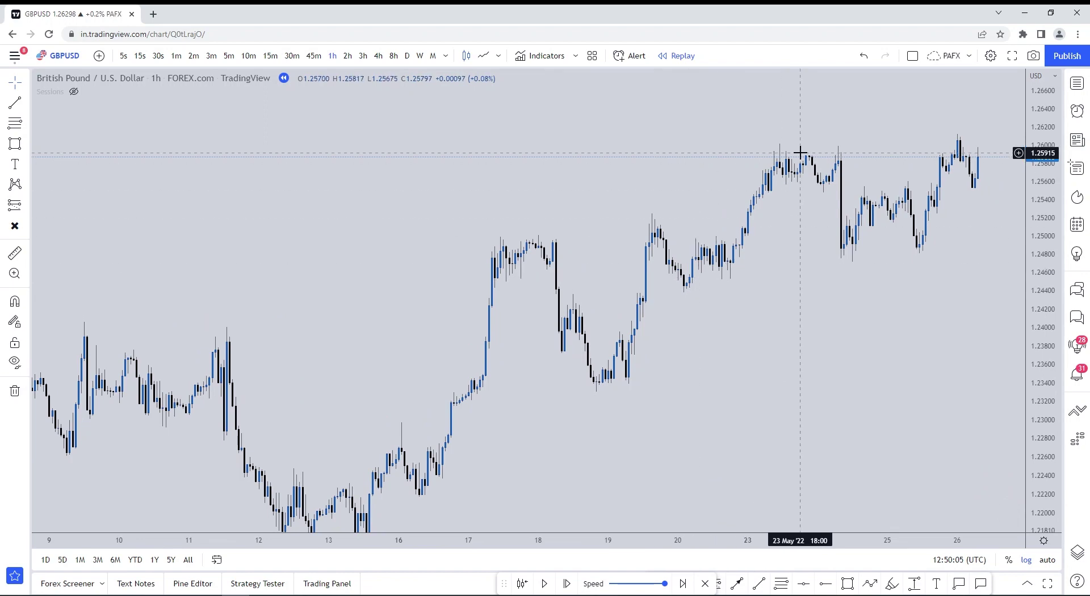
scroll(876, 348, up, 3)
scroll(738, 360, up, 3)
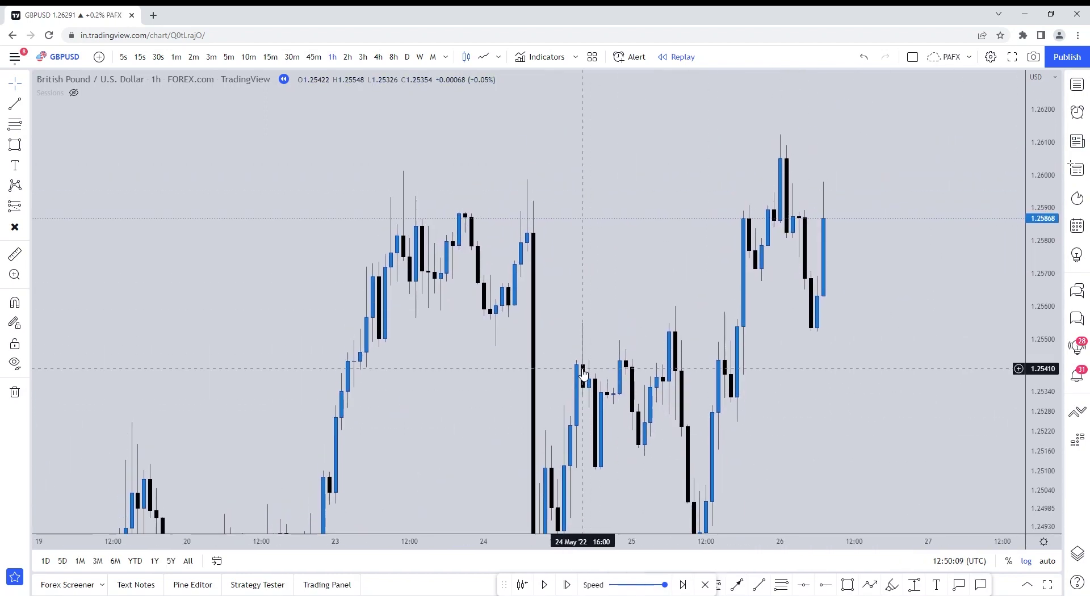
- Draw a falling trend line across the 23 and 25 May highs and mark it with an ×
mouse_move(50, 92)
click(21, 104)
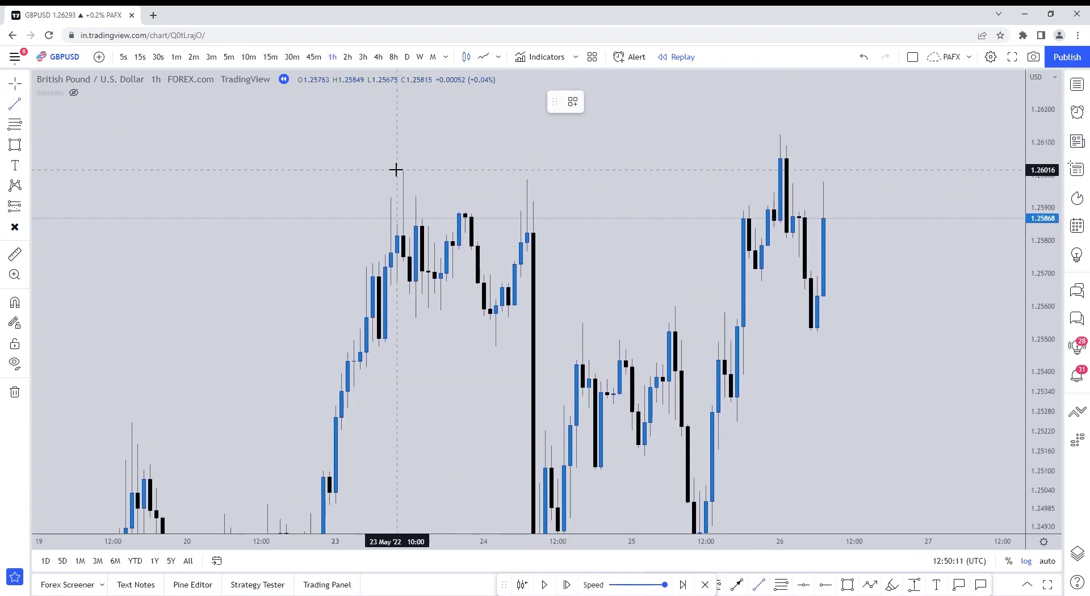
click(762, 207)
scroll(701, 171, up, 1)
scroll(708, 150, up, 1)
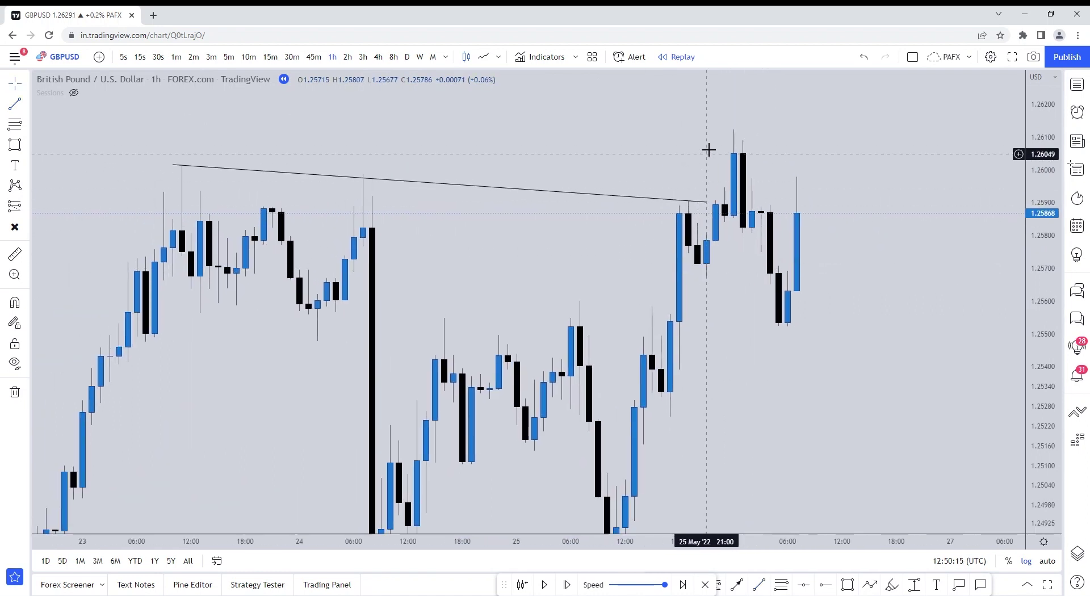
mouse_move(733, 263)
mouse_down()
mouse_move(710, 282)
mouse_move(729, 284)
mouse_up()
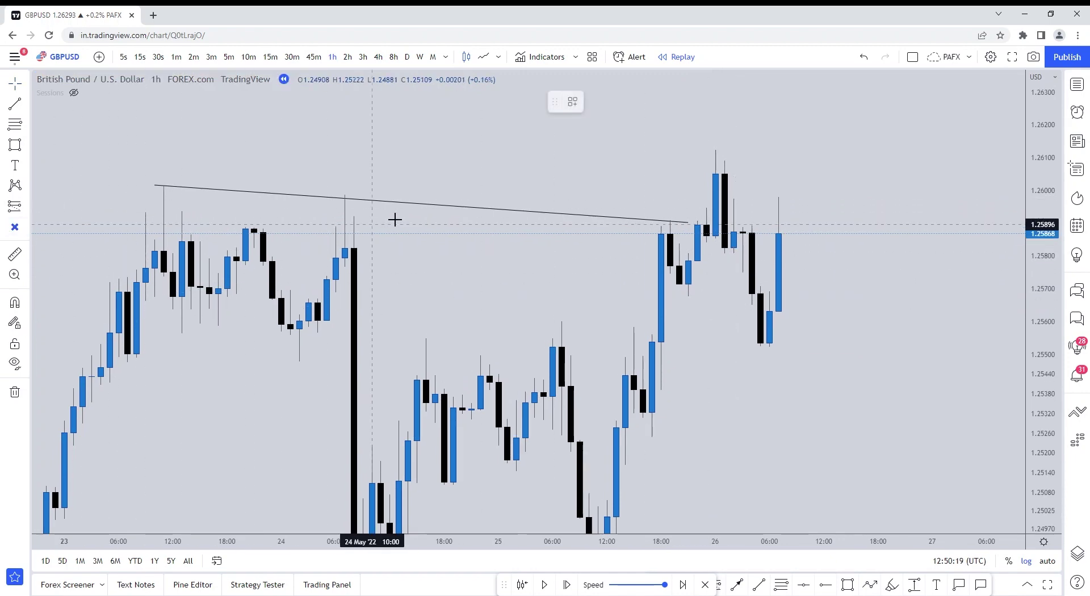
click(437, 193)
mouse_move(450, 260)
mouse_down()
mouse_move(786, 344)
mouse_move(748, 344)
mouse_up()
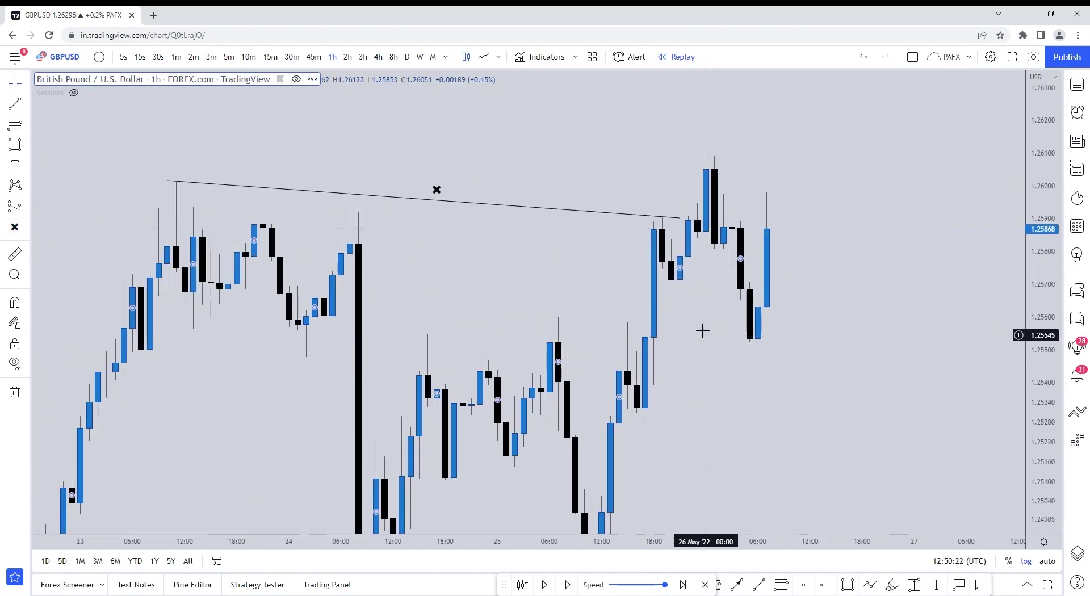
- Draw a short horizontal line near 1.2568 beside the 26 May candles
click(735, 587)
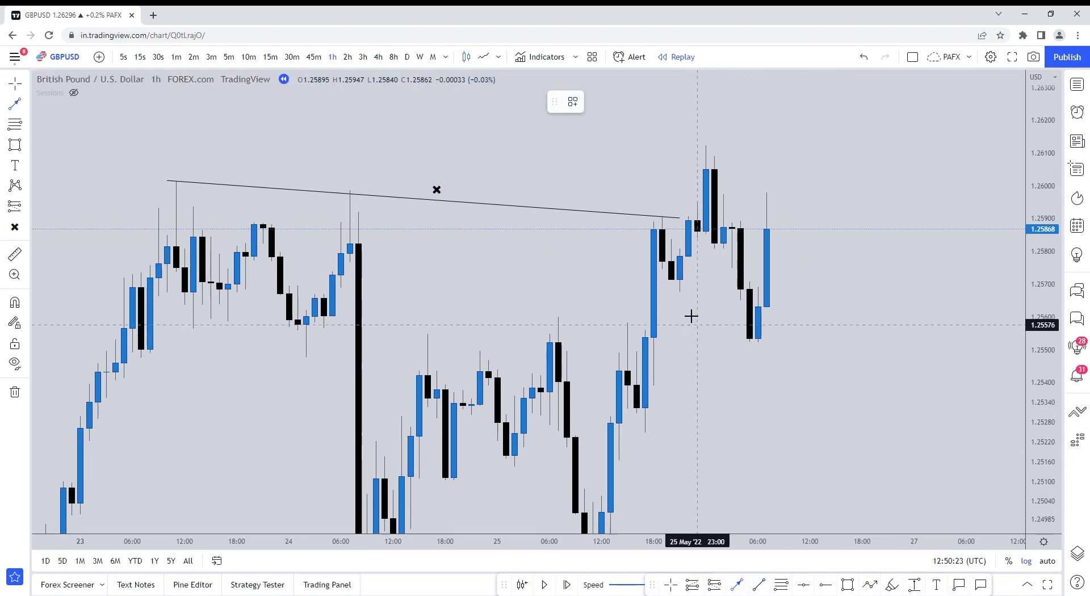
click(738, 290)
scroll(708, 375, down, 3)
scroll(794, 408, down, 3)
scroll(908, 454, down, 2)
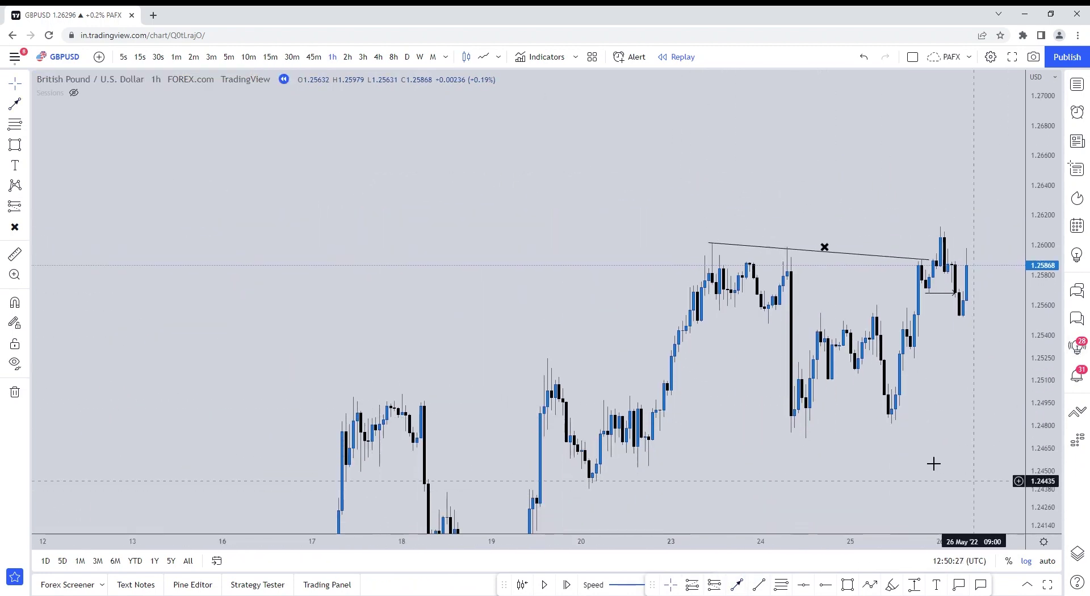
scroll(885, 442, down, 2)
scroll(625, 363, down, 2)
scroll(431, 256, down, 2)
scroll(471, 238, down, 1)
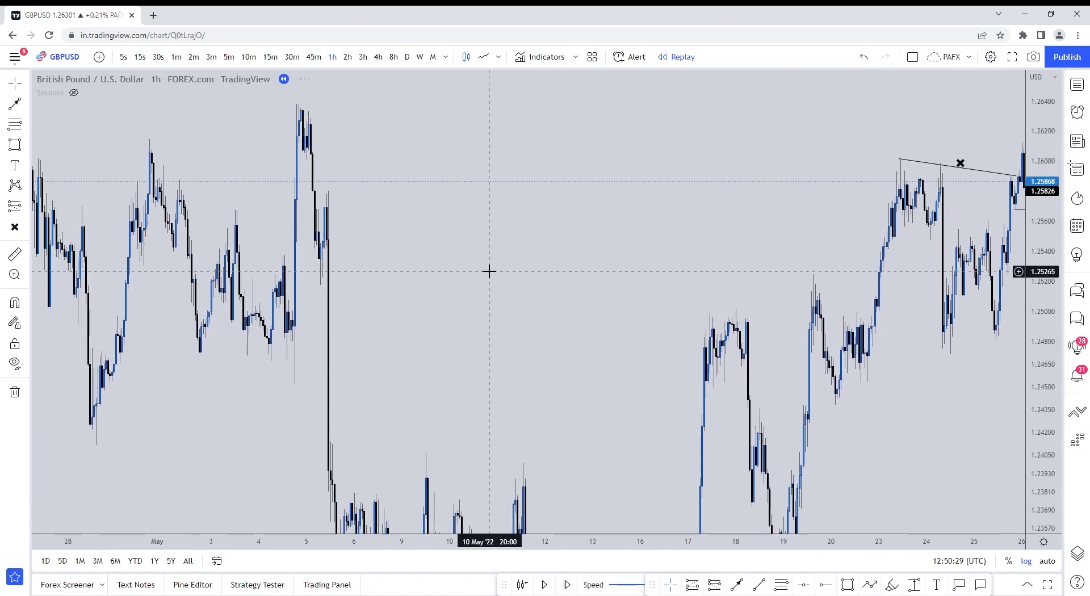
- Pan and rescale the hourly chart to show more price history
drag(489, 271, 417, 151)
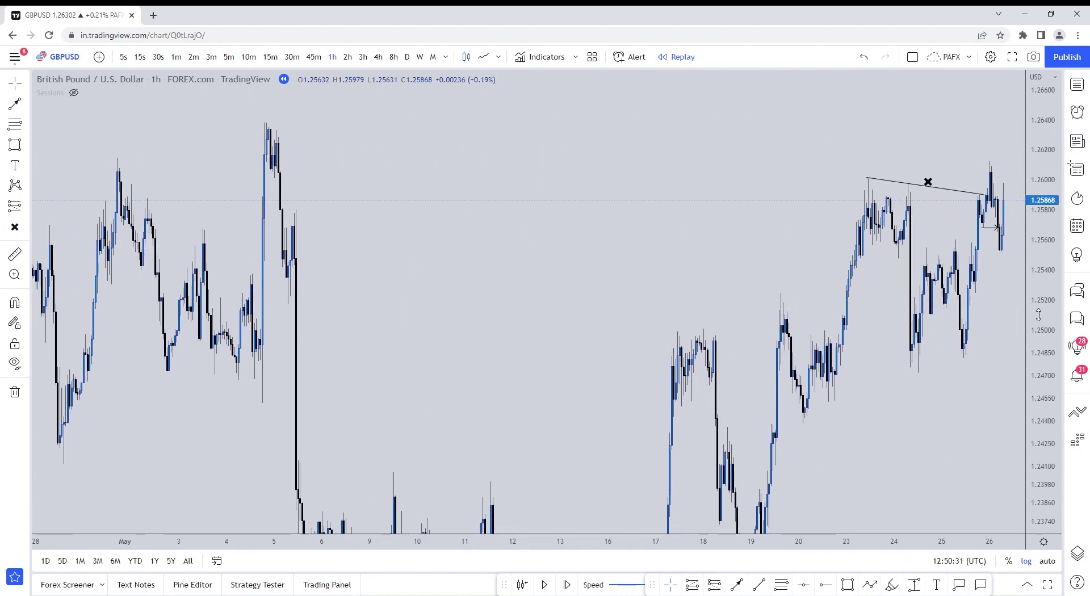
drag(1038, 314, 800, 462)
scroll(587, 382, down, 2)
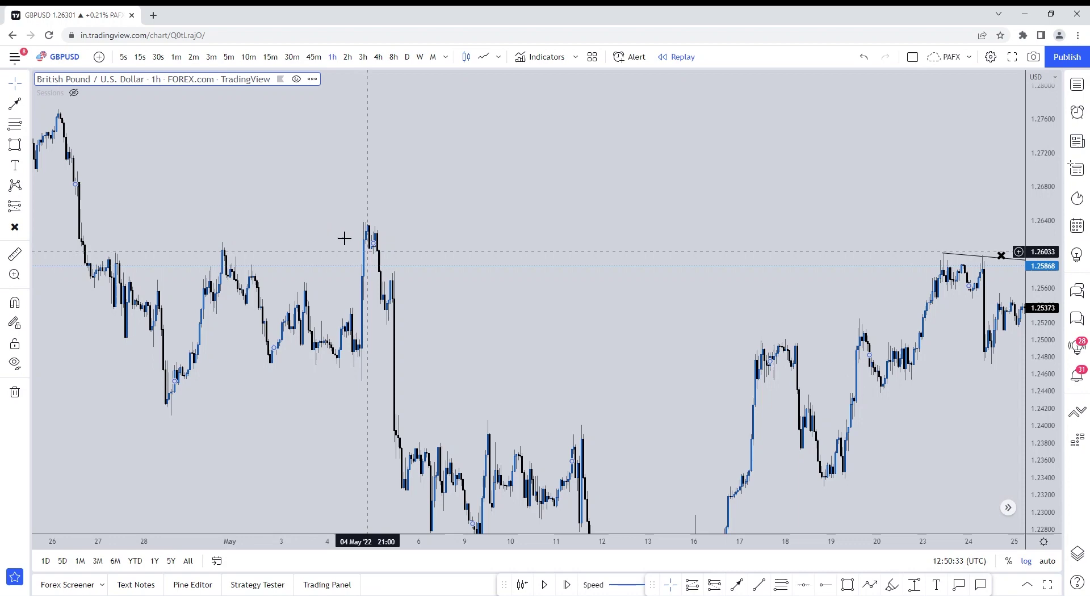
scroll(329, 199, right, 2)
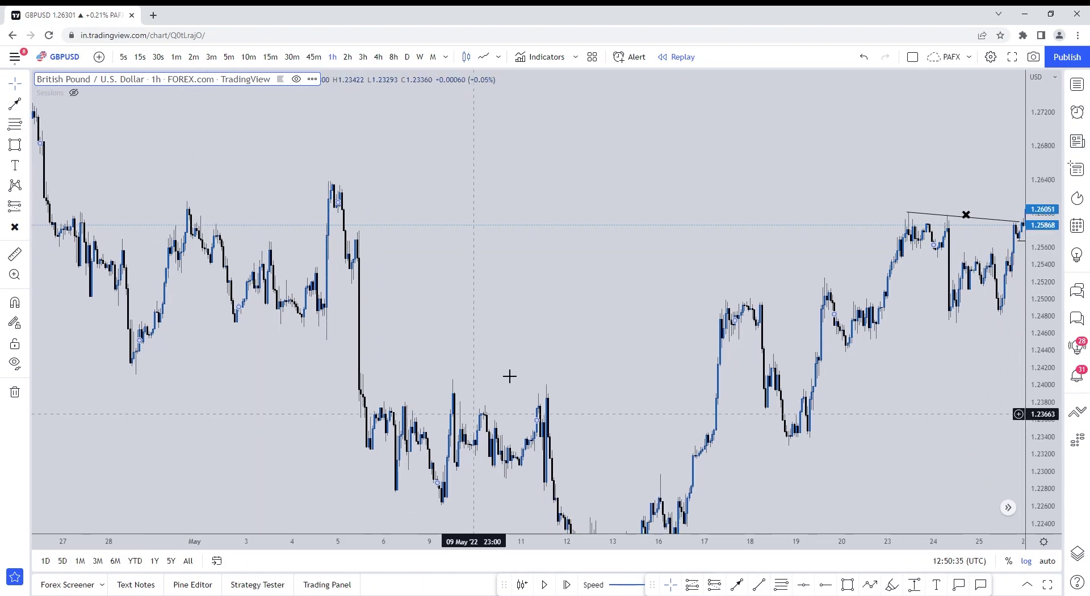
scroll(364, 270, left, 2)
scroll(345, 257, up, 1)
scroll(407, 302, up, 3)
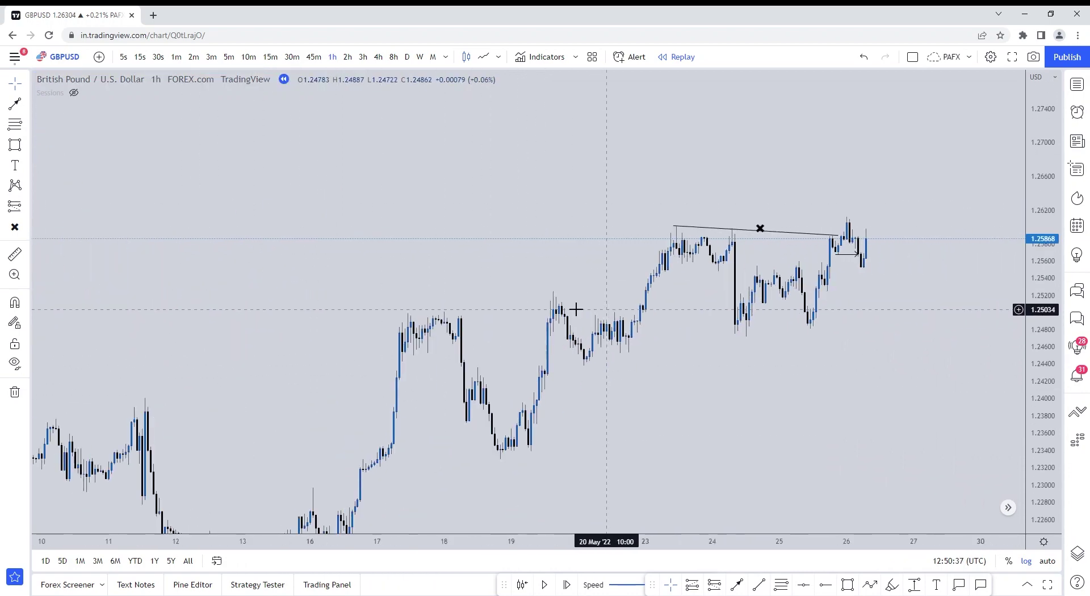
scroll(577, 309, left, 2)
scroll(954, 346, up, 2)
scroll(881, 370, up, 2)
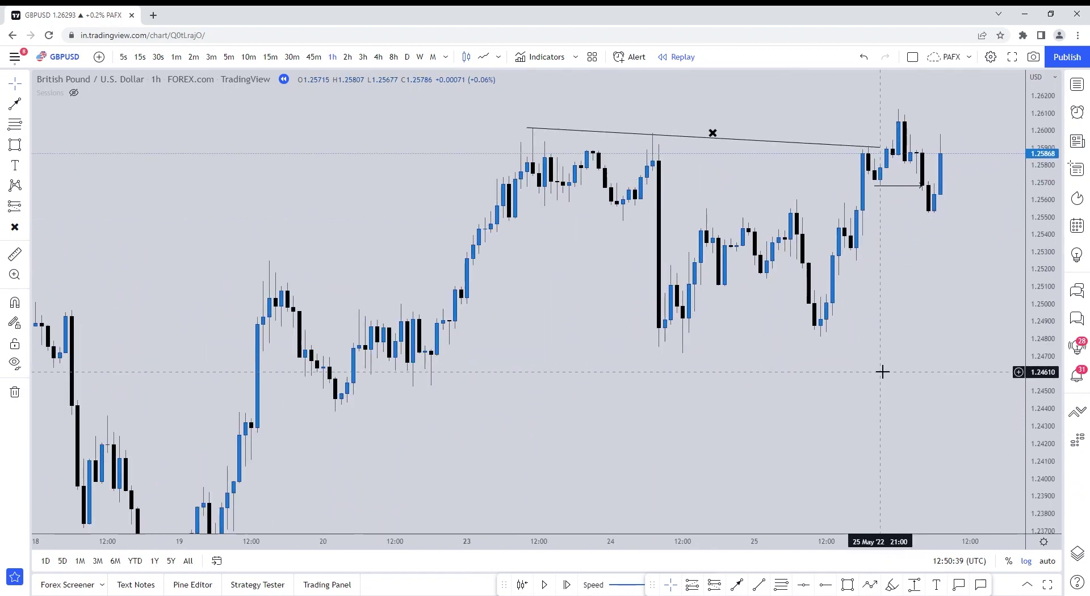
scroll(881, 370, up, 2)
scroll(1038, 391, up, 2)
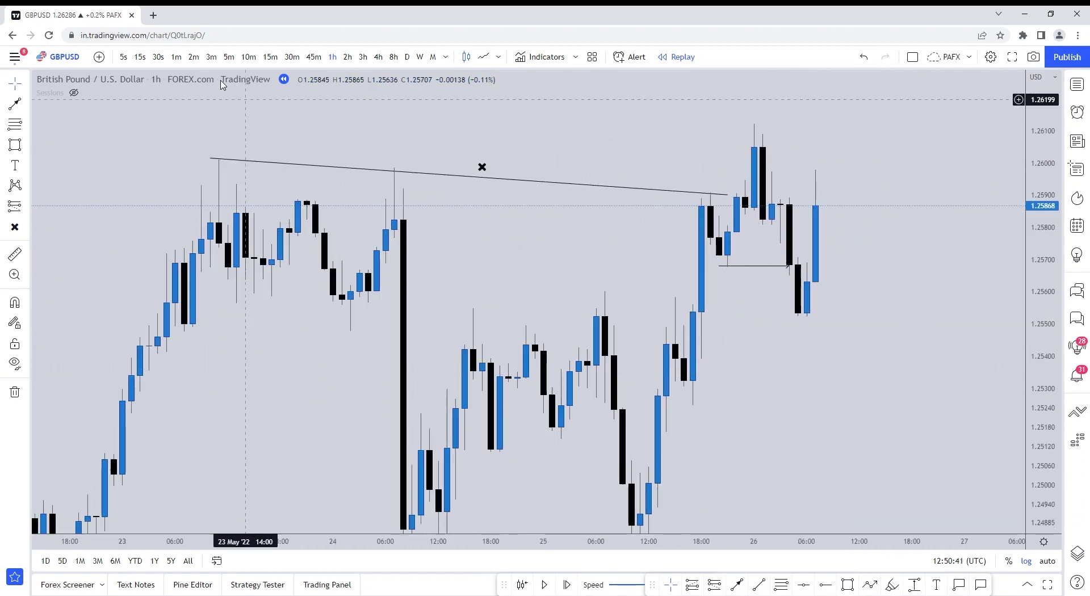
- Switch GBPUSD to 1-minute candles and frame early 26 May, including the rally from 1.2552
click(176, 57)
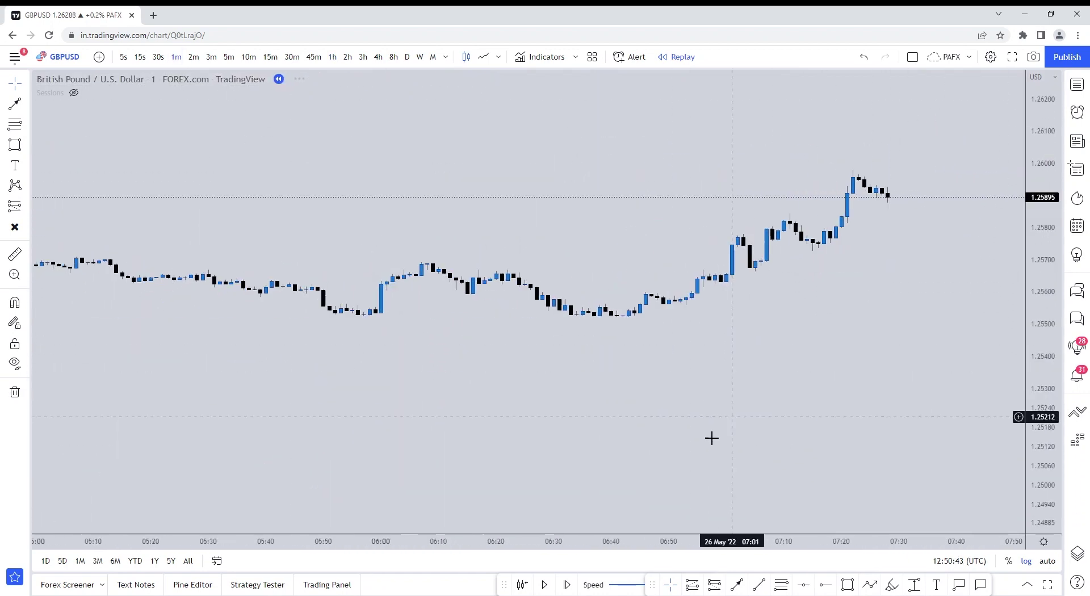
scroll(823, 382, down, 5)
scroll(822, 382, up, 2)
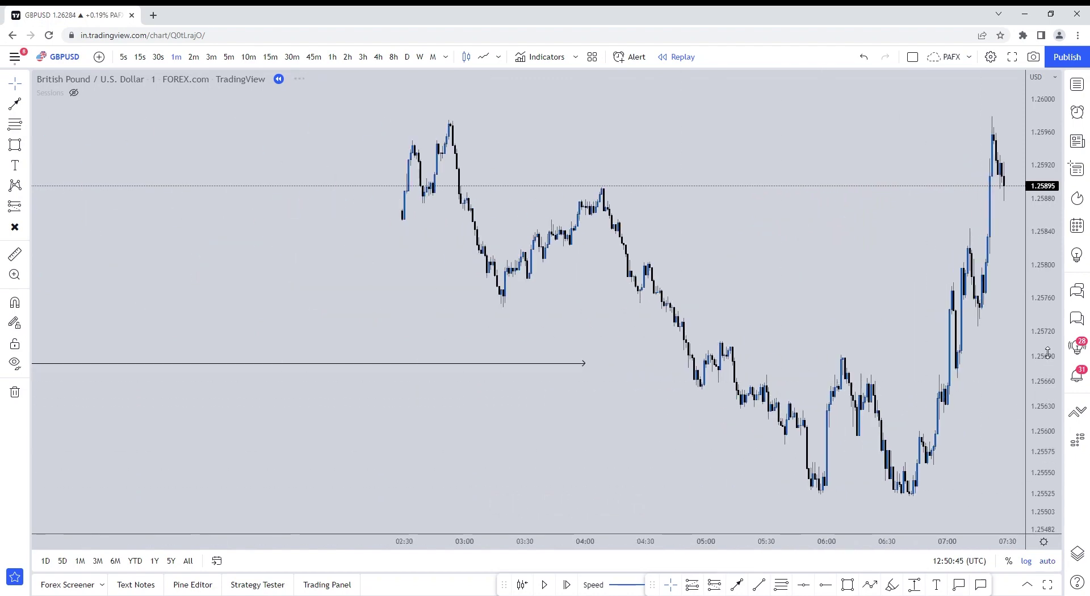
scroll(714, 374, up, 2)
drag(715, 374, 608, 381)
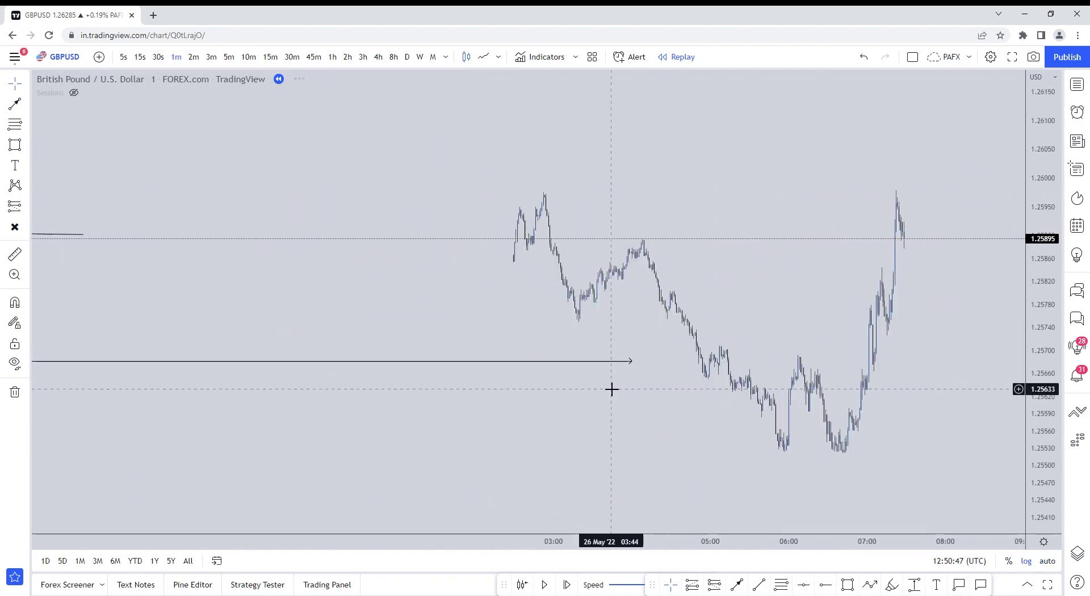
scroll(610, 383, down, 3)
scroll(658, 328, up, 2)
scroll(470, 333, up, 2)
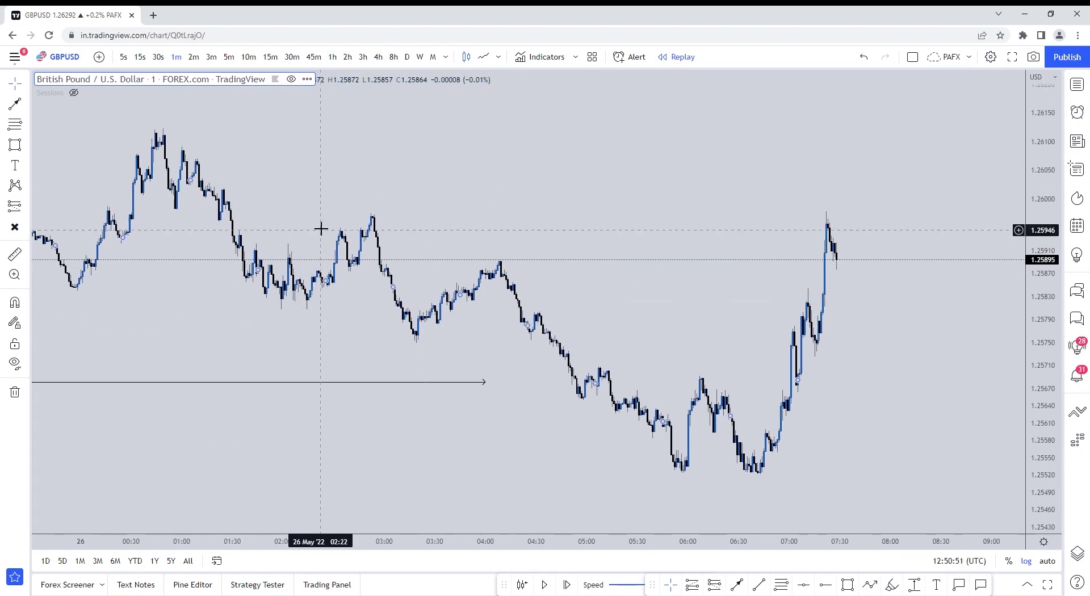
drag(629, 397, 579, 386)
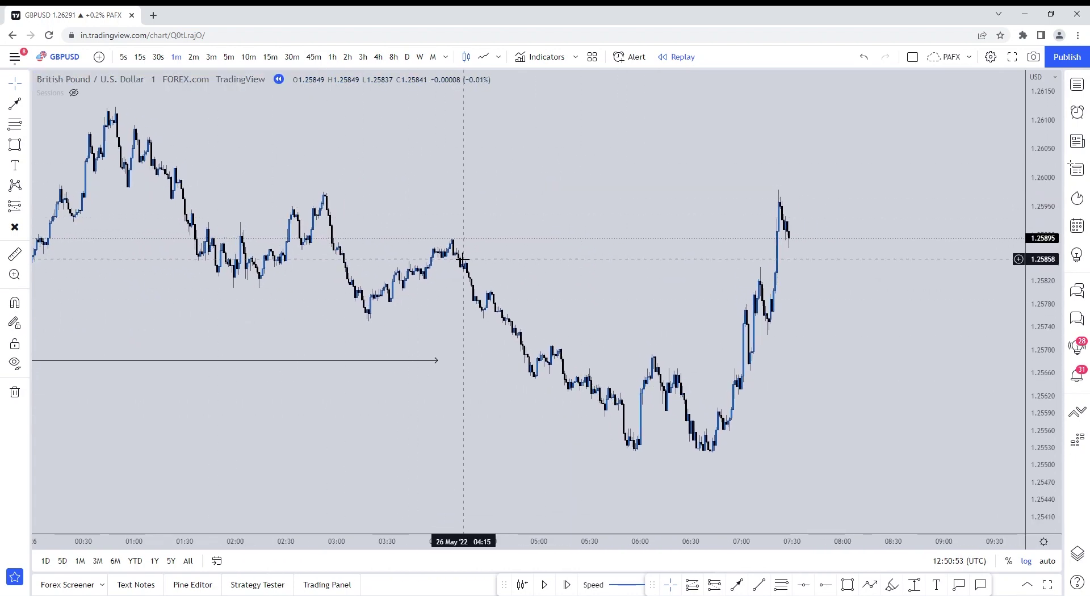
scroll(617, 318, down, 3)
scroll(574, 343, up, 2)
scroll(786, 454, up, 2)
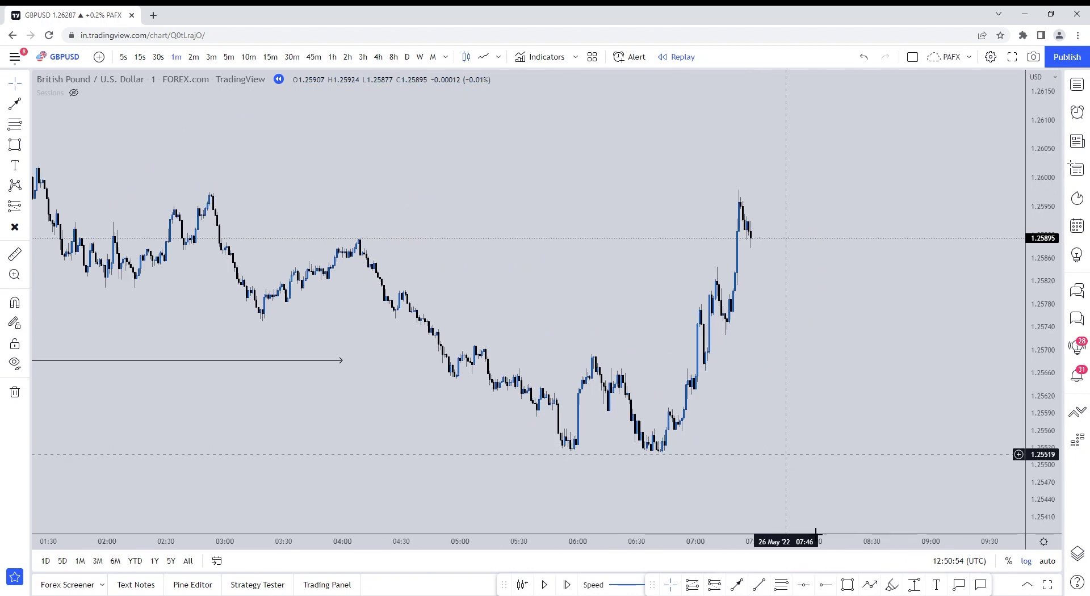
- Draw a descending trend line from the 04:00 peak to the 06:50 swing high
click(758, 590)
click(356, 236)
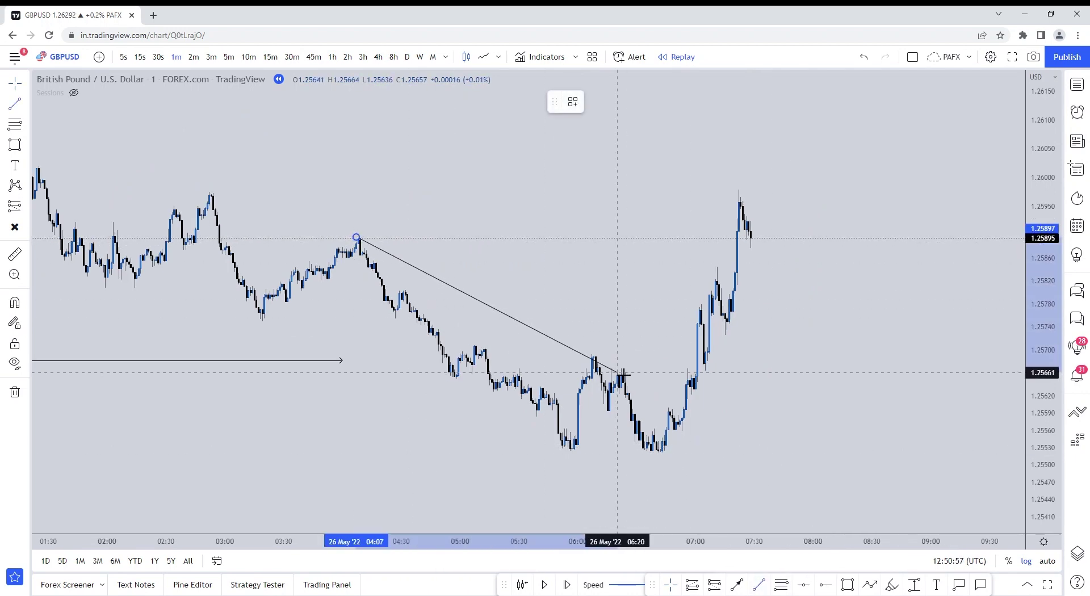
click(676, 389)
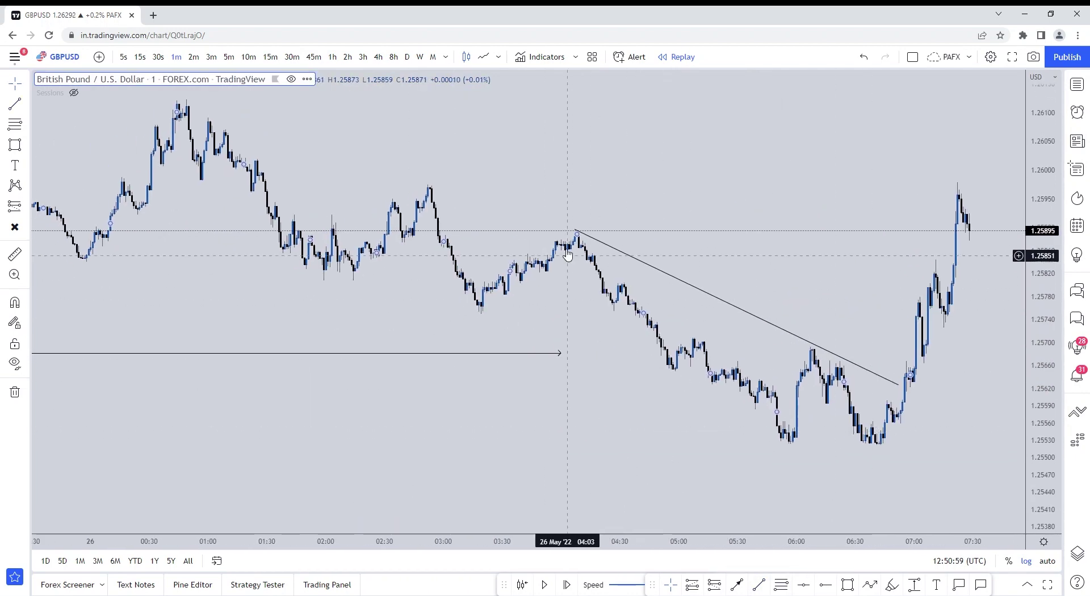
drag(760, 454, 1004, 406)
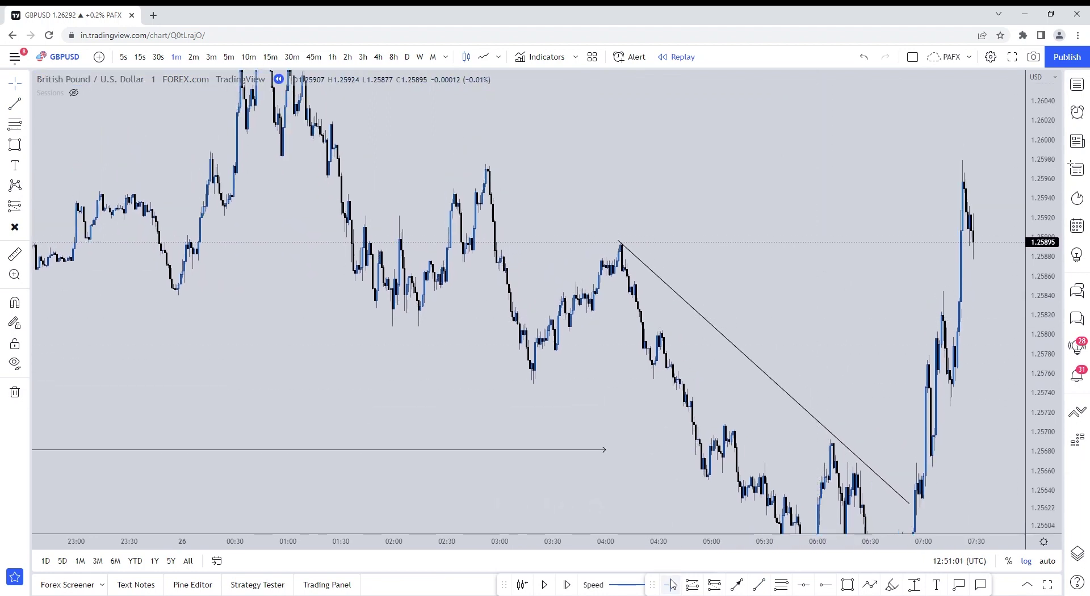
- Box a supply zone near 1.2596 from the 02:50 high to about 07:20
click(847, 585)
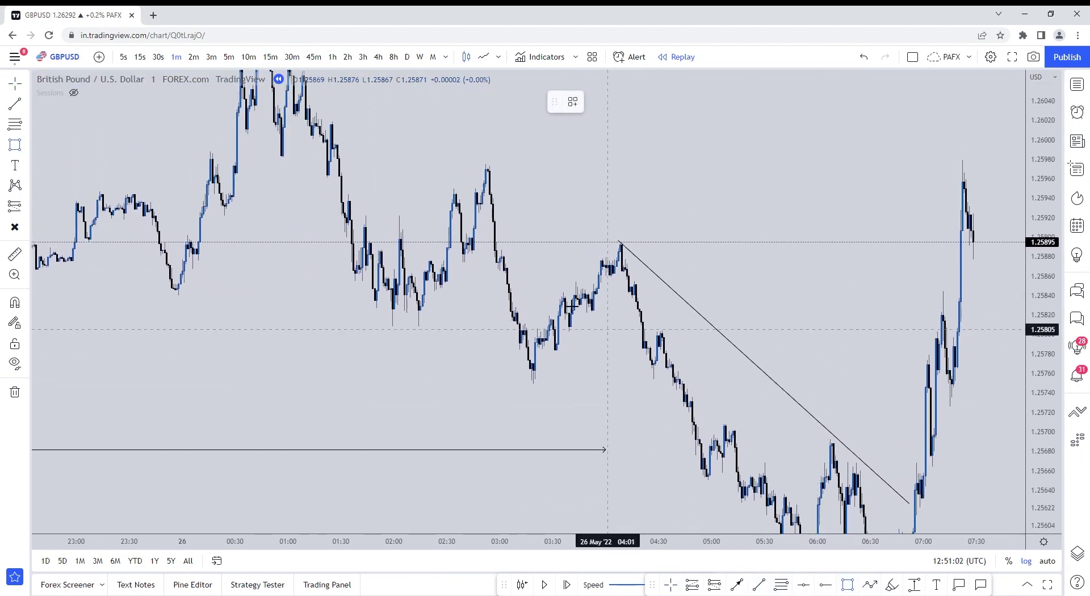
click(486, 185)
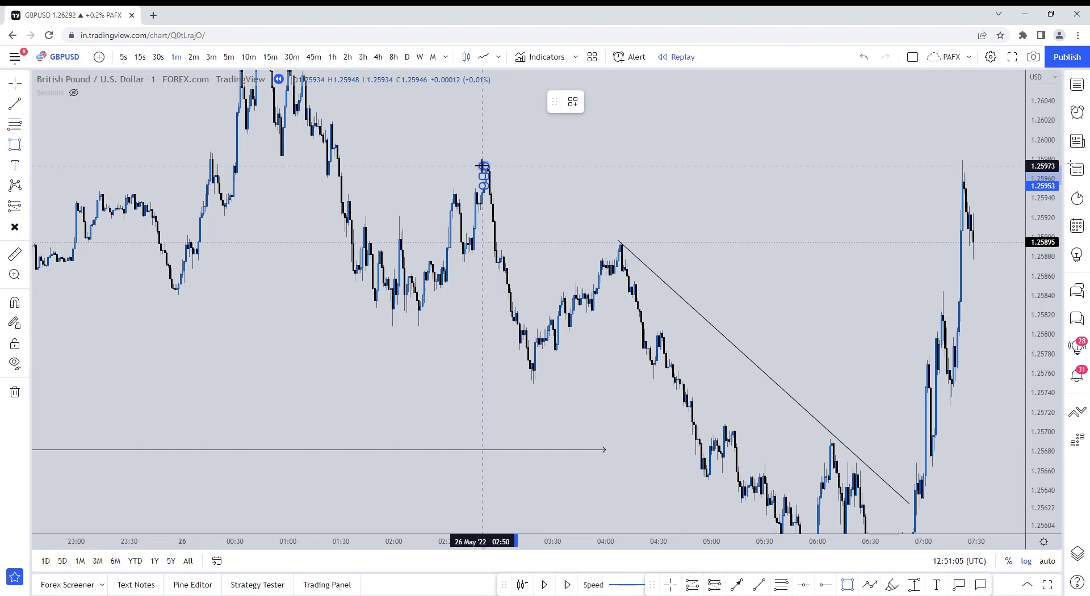
click(969, 163)
drag(835, 210, 799, 152)
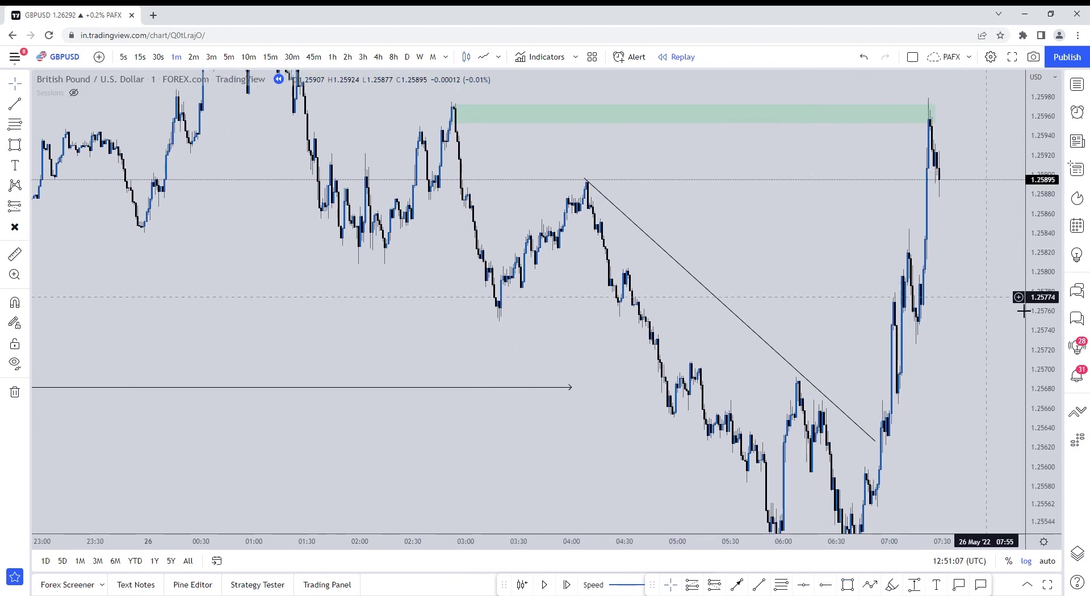
- Start a Fibonacci retracement and cancel it with Esc
drag(1021, 304, 958, 477)
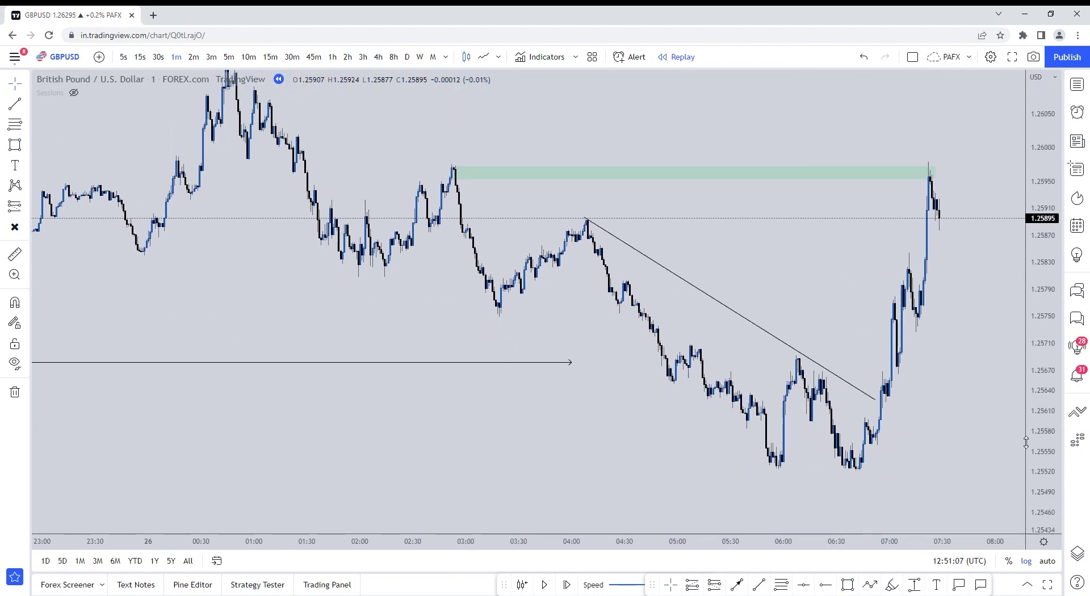
click(781, 585)
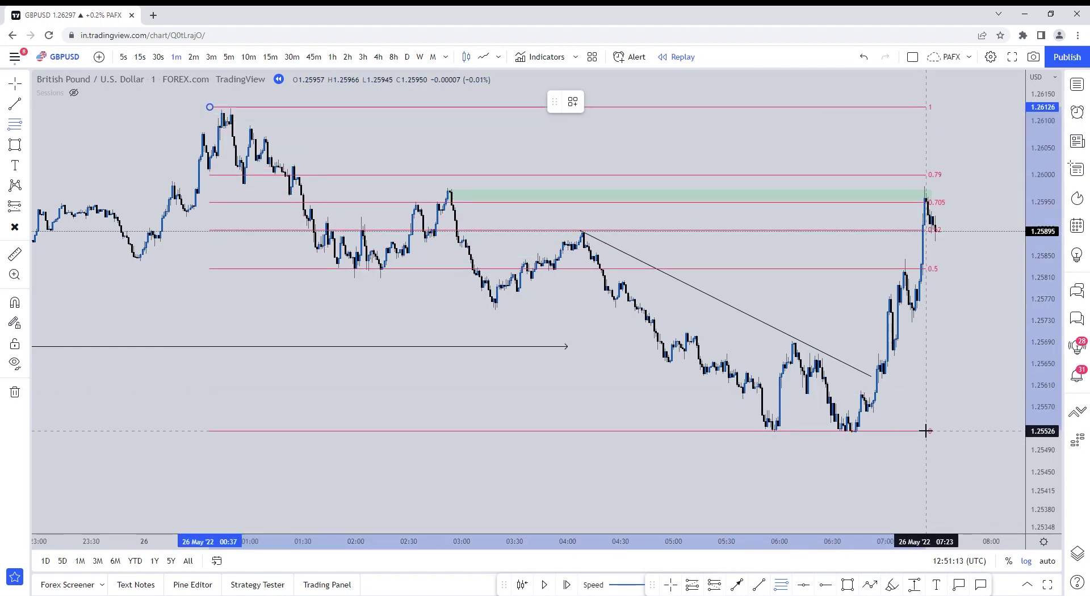
key(Escape)
- Draw a short liquidity line near 1.2595 from the 02:25 high to the 02:51 high
scroll(681, 340, up, 2)
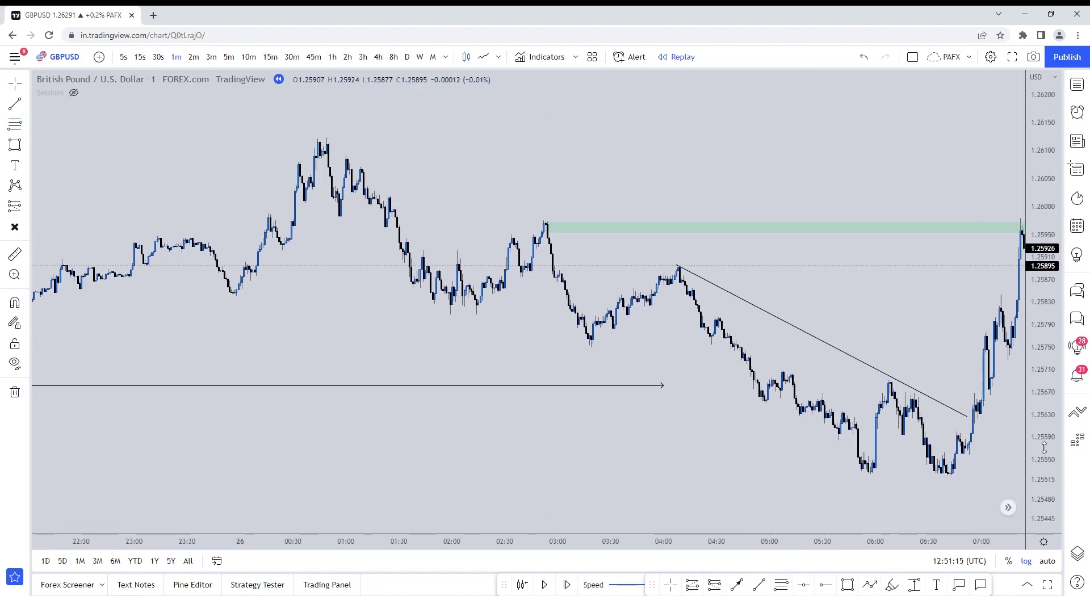
scroll(804, 289, up, 2)
scroll(649, 303, up, 2)
scroll(656, 308, up, 2)
scroll(657, 309, up, 1)
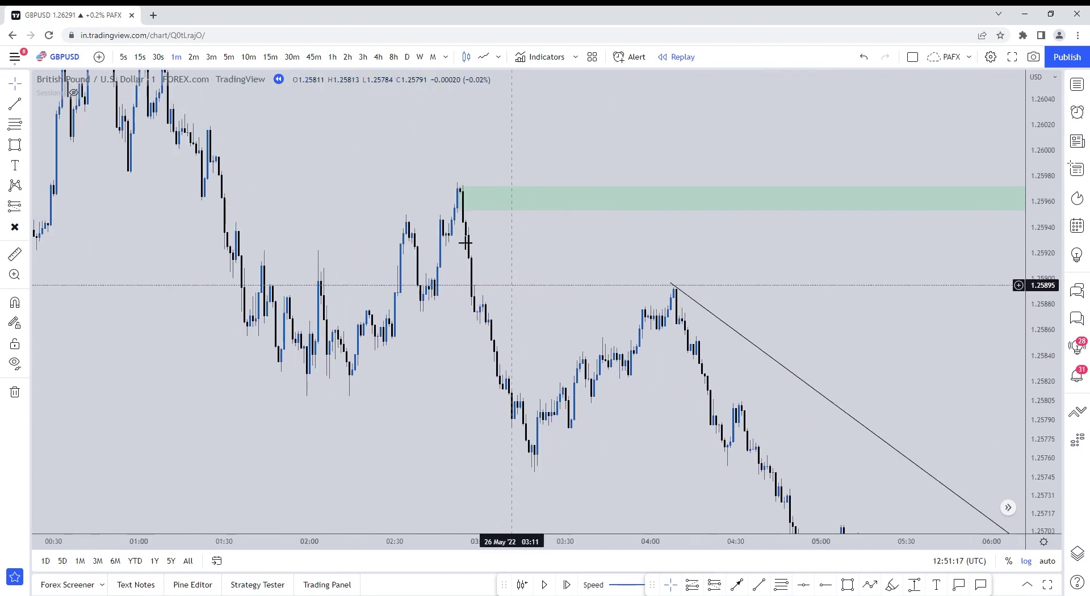
click(758, 588)
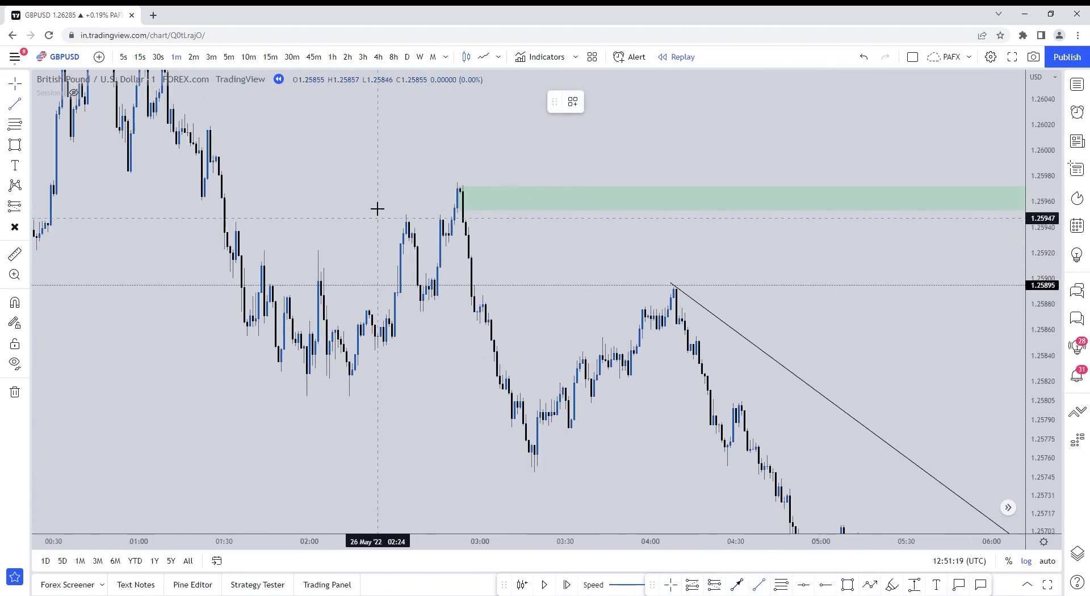
click(468, 215)
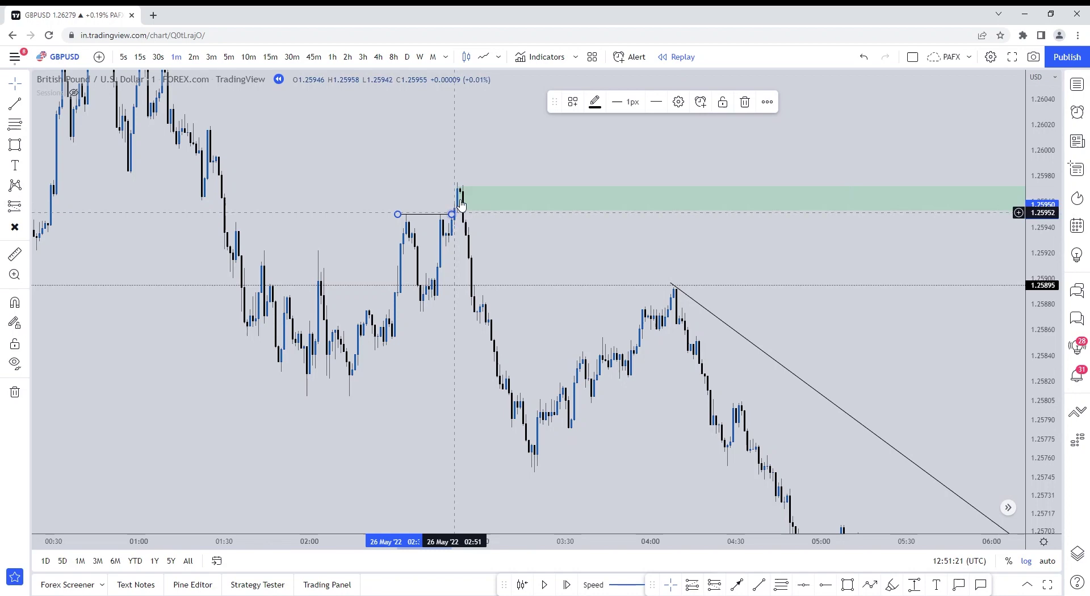
drag(531, 382, 406, 312)
scroll(674, 274, right, 3)
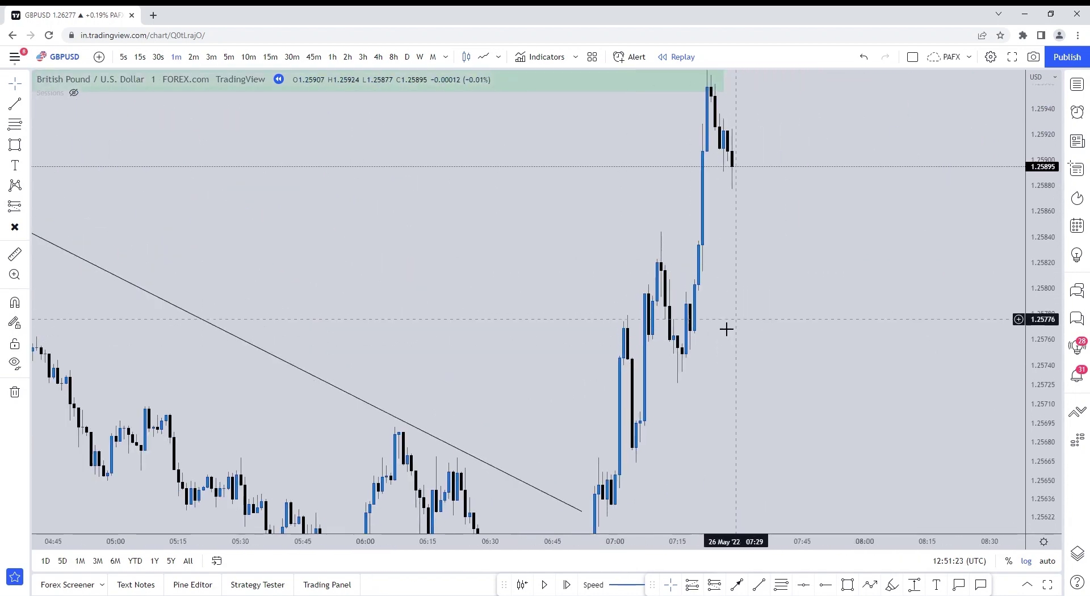
scroll(906, 426, up, 1)
scroll(906, 426, up, 1)
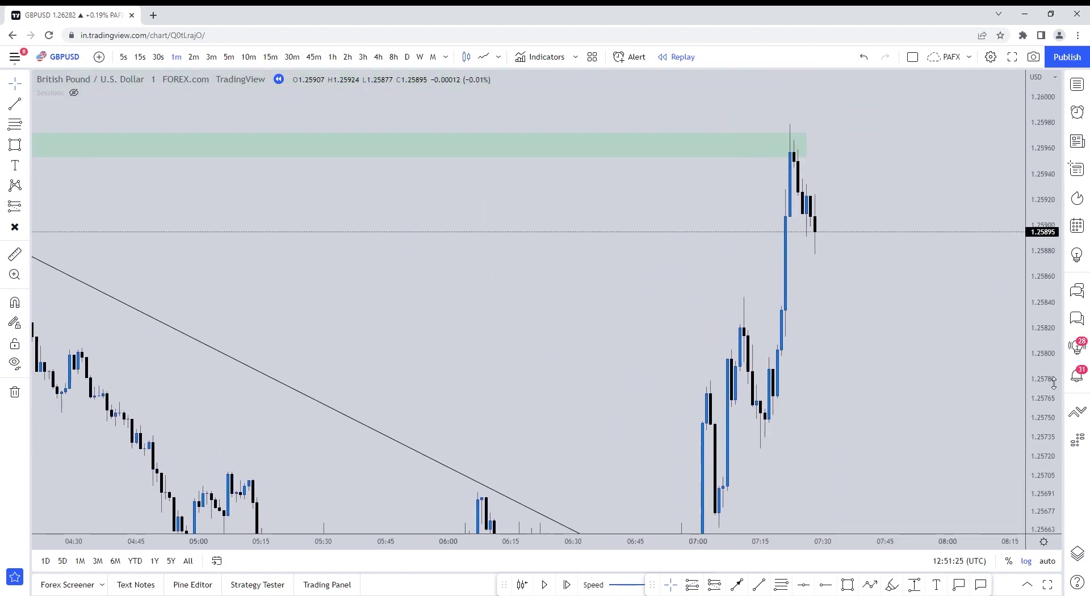
scroll(673, 365, up, 1)
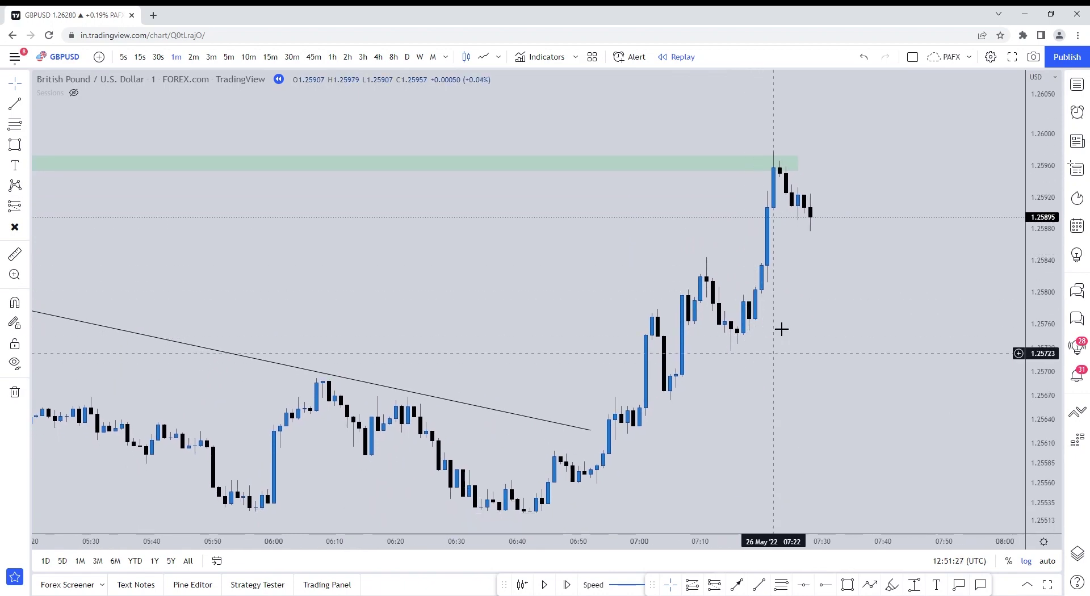
scroll(810, 360, down, 1)
scroll(802, 338, down, 2)
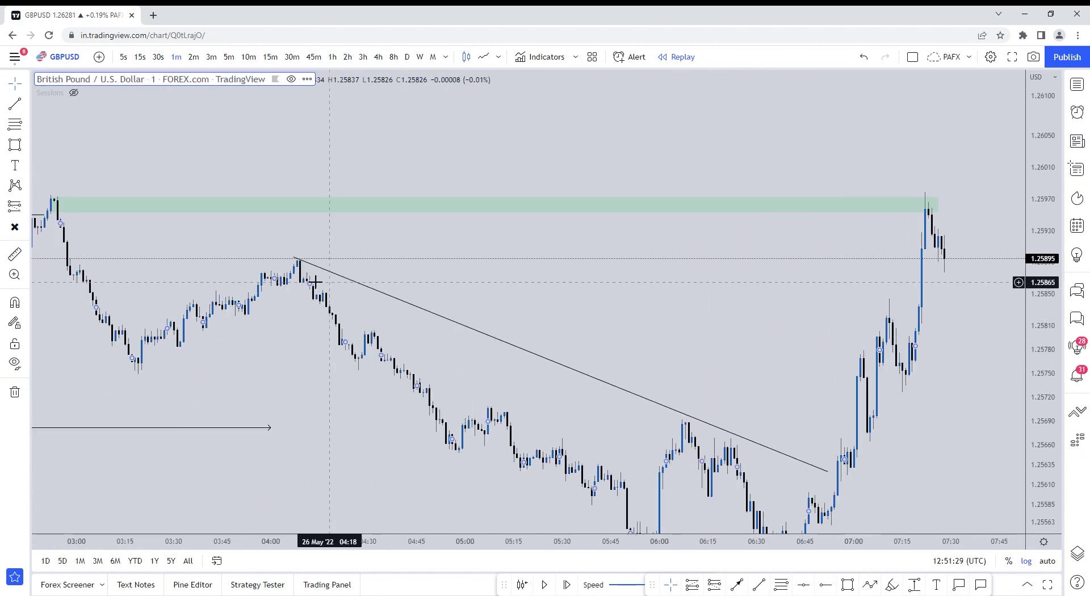
scroll(764, 307, up, 1)
scroll(603, 390, up, 1)
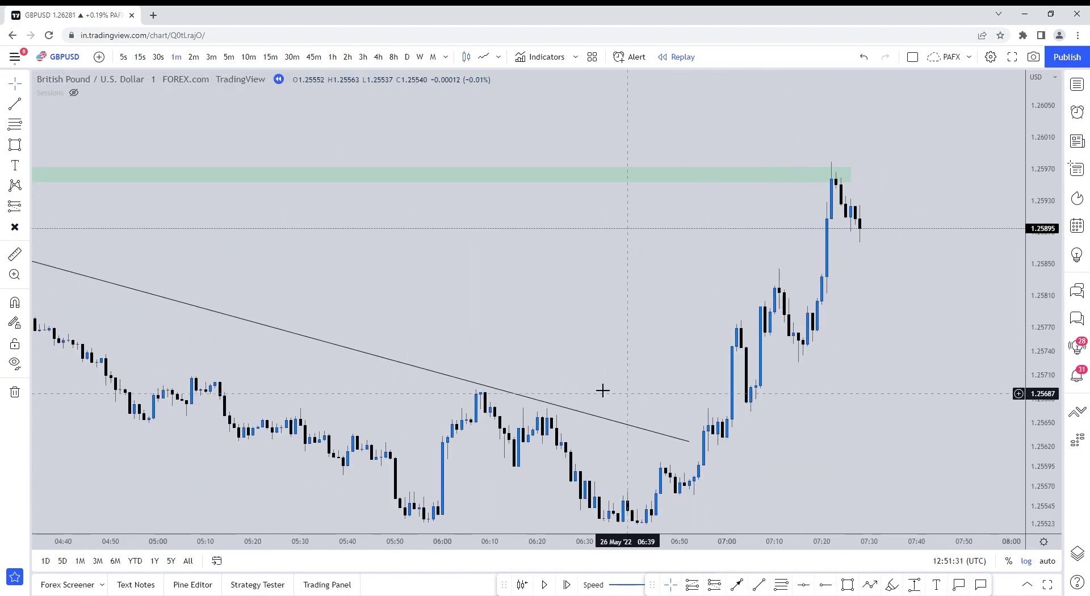
scroll(973, 469, up, 1)
scroll(857, 360, up, 1)
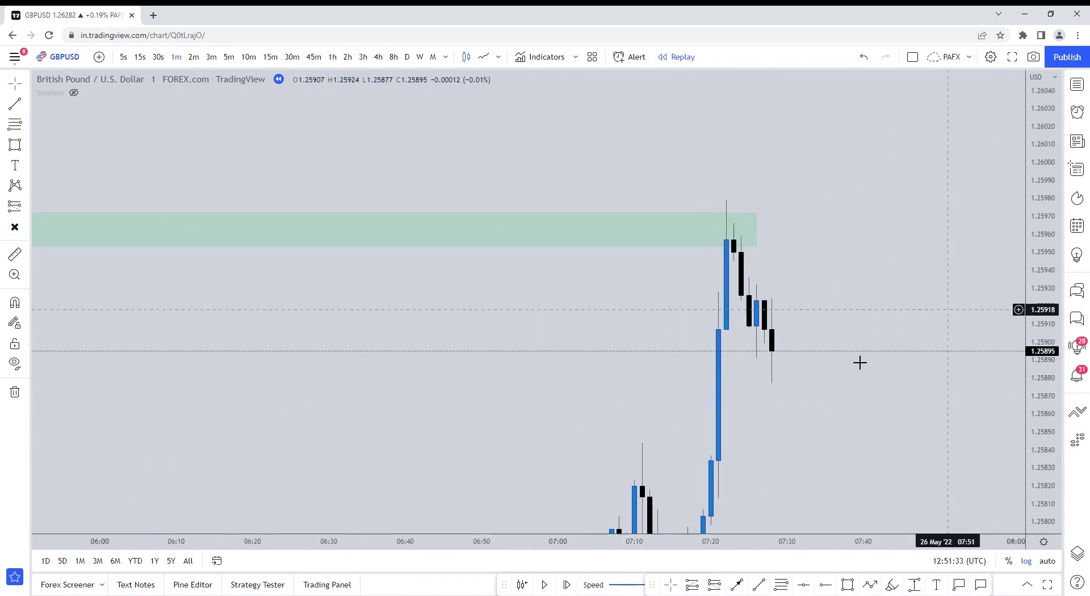
scroll(728, 370, up, 1)
scroll(732, 372, up, 2)
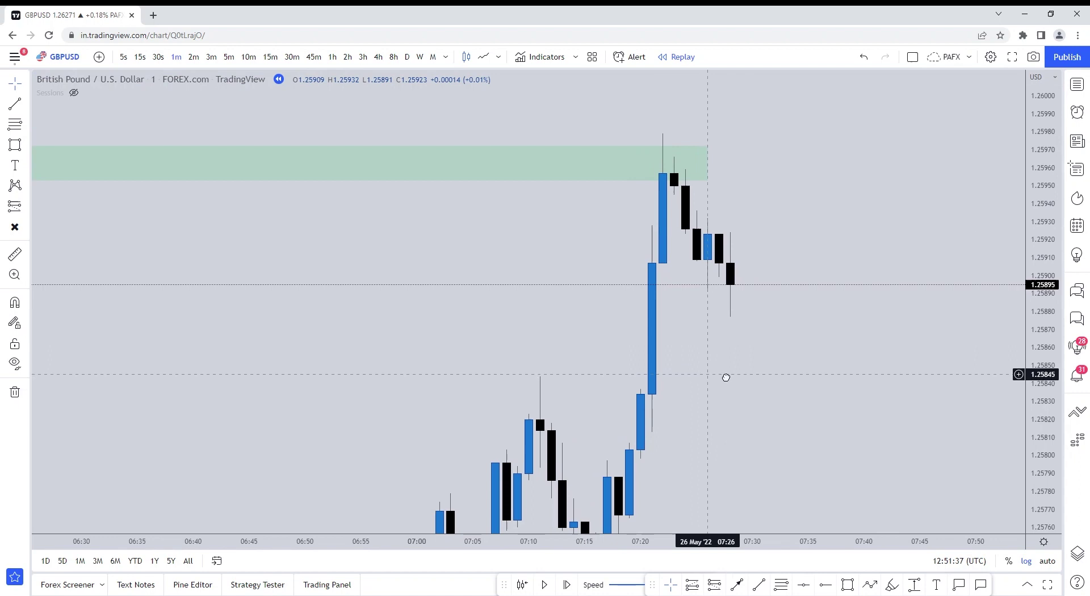
scroll(666, 387, up, 2)
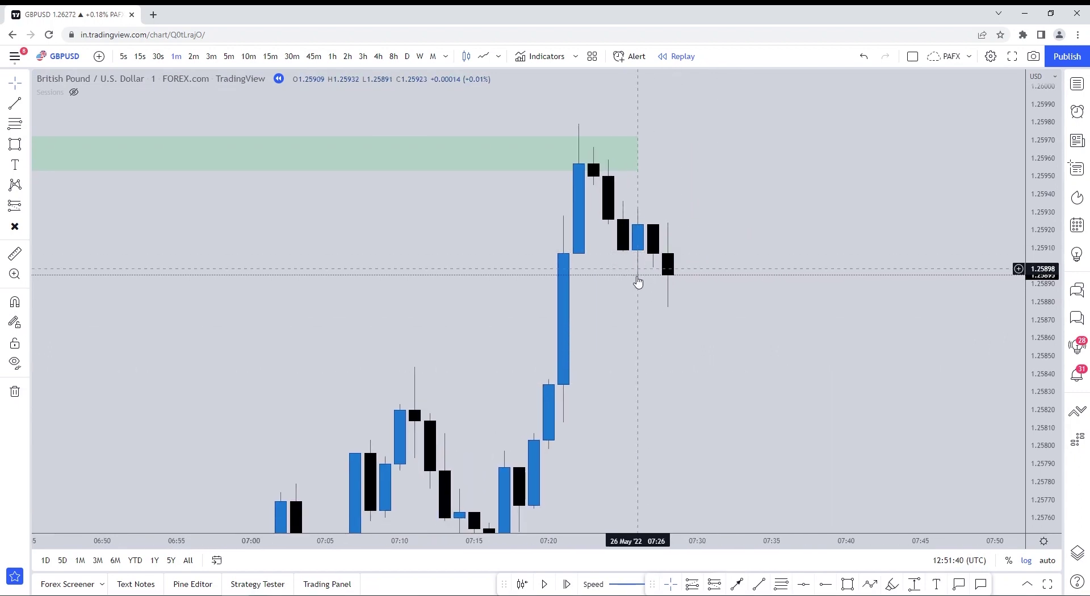
drag(638, 281, 638, 308)
click(668, 375)
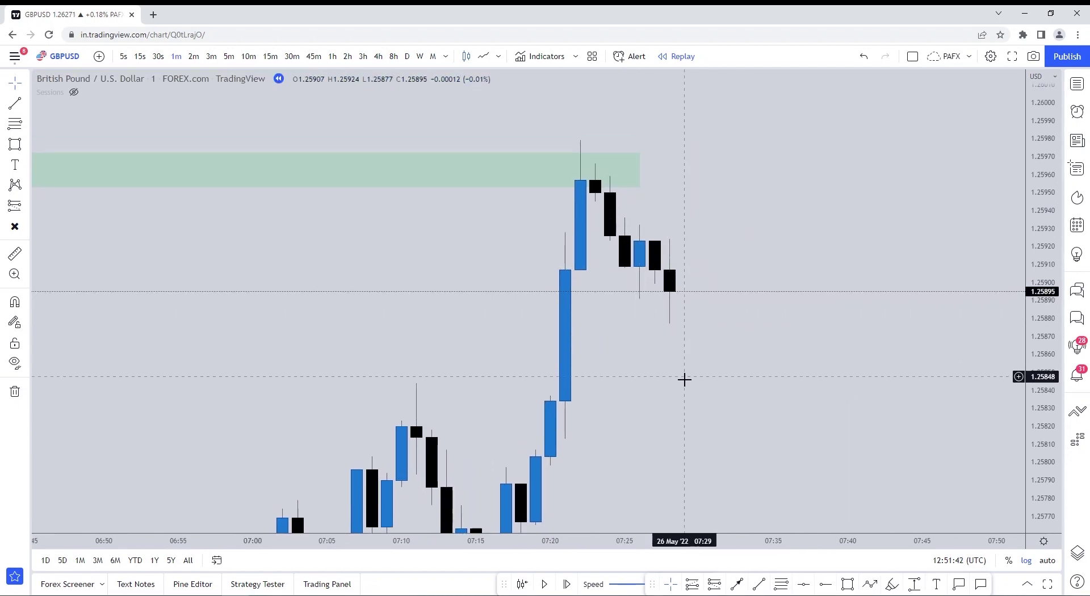
scroll(693, 347, up, 2)
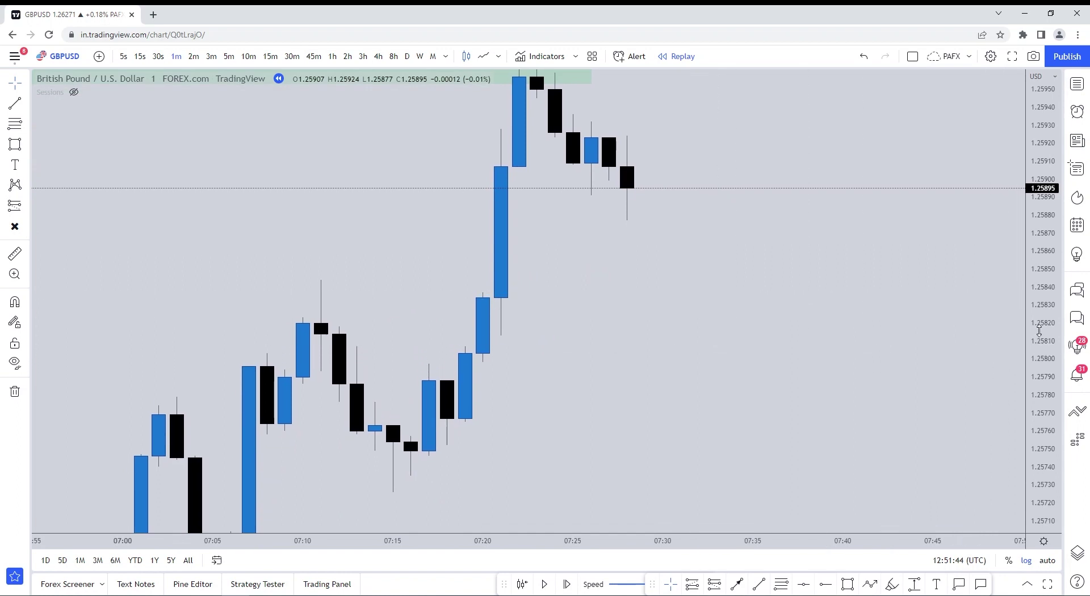
scroll(615, 319, down, 2)
scroll(703, 301, down, 1)
scroll(703, 301, down, 2)
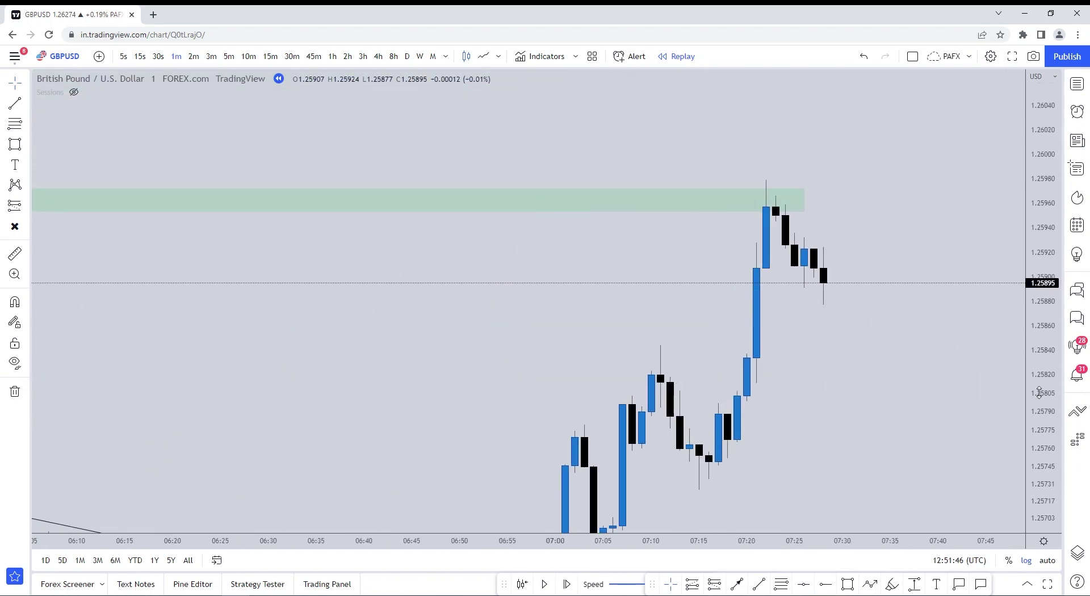
drag(1039, 391, 997, 340)
scroll(692, 248, up, 2)
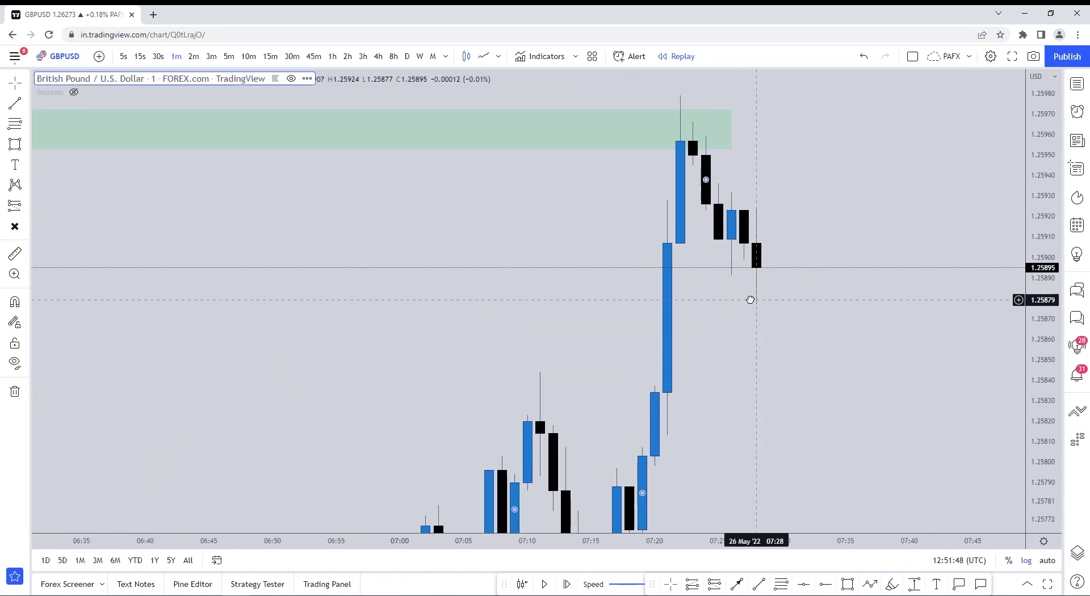
drag(753, 297, 746, 247)
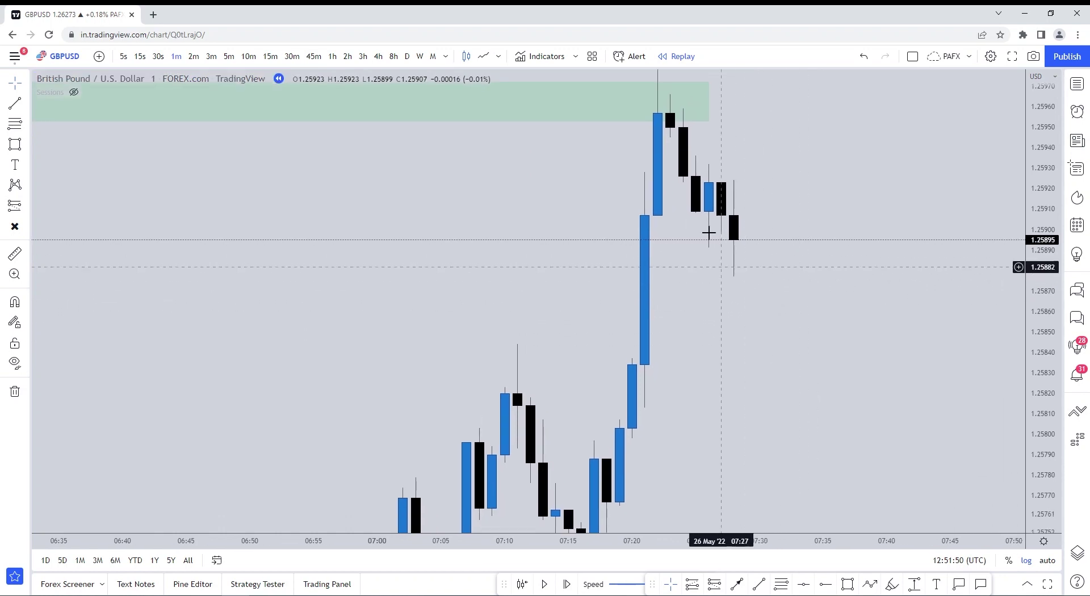
scroll(805, 358, down, 2)
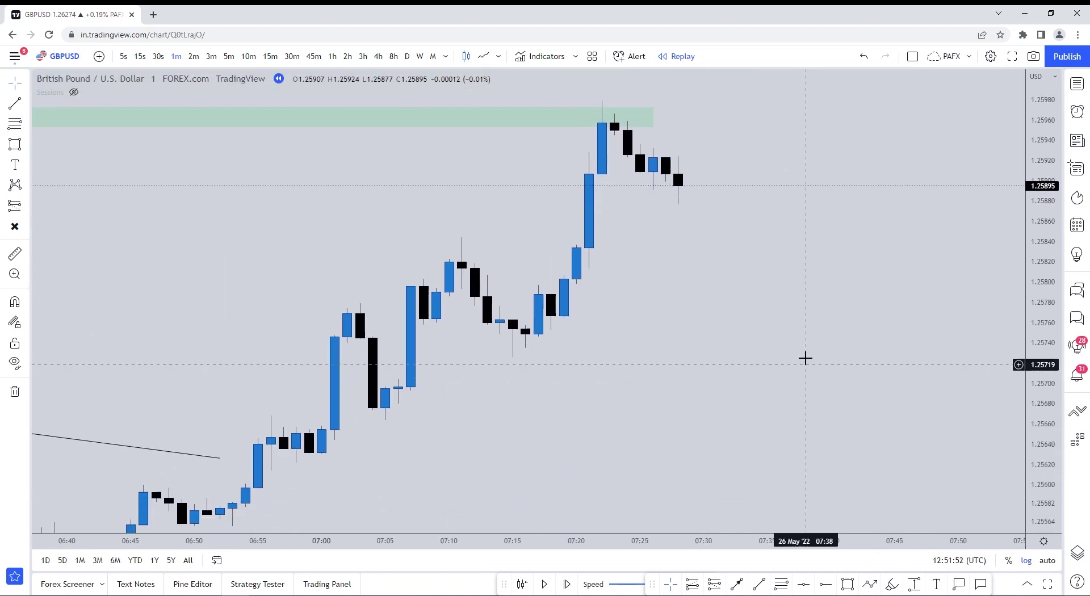
scroll(815, 384, down, 2)
scroll(804, 335, down, 2)
scroll(831, 422, down, 2)
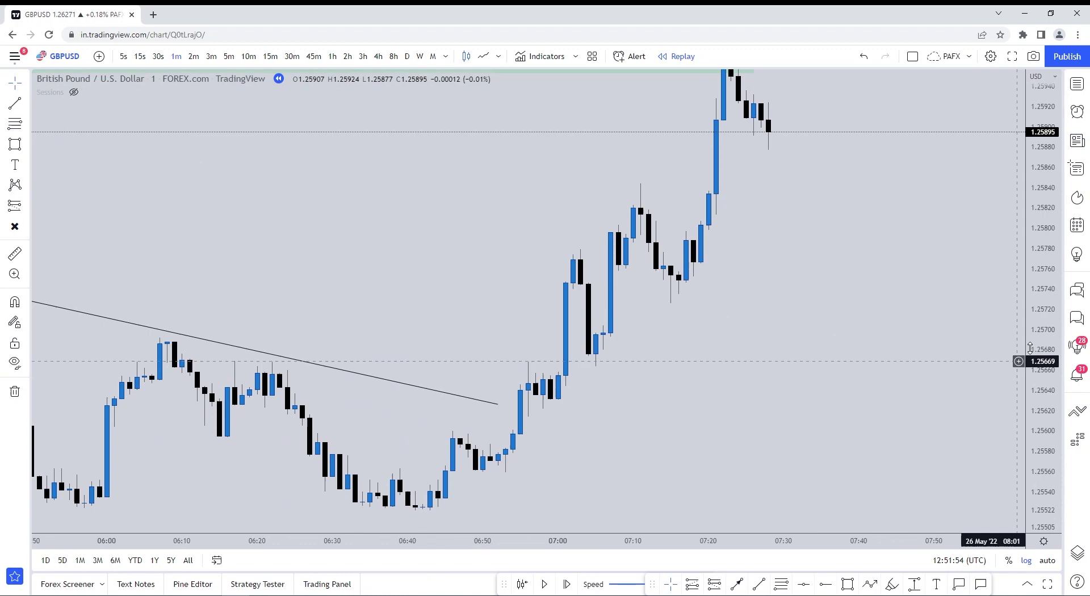
scroll(856, 292, down, 2)
scroll(712, 299, down, 1)
scroll(888, 445, down, 1)
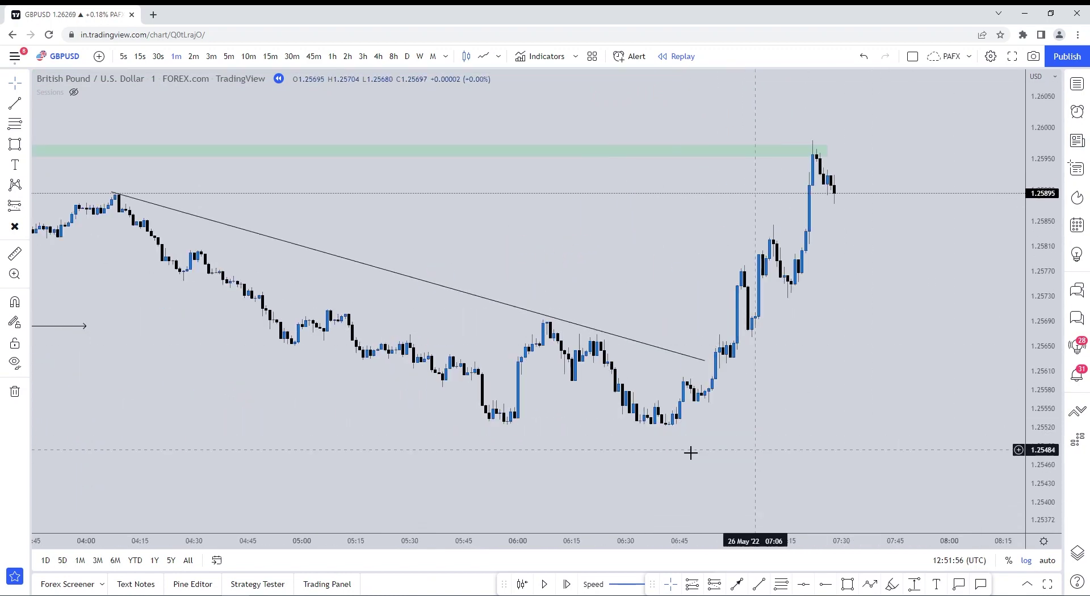
- Draw a horizontal line joining the 05:53 and 06:47 lows near 1.2552 and show the Object tree
key(alt+t)
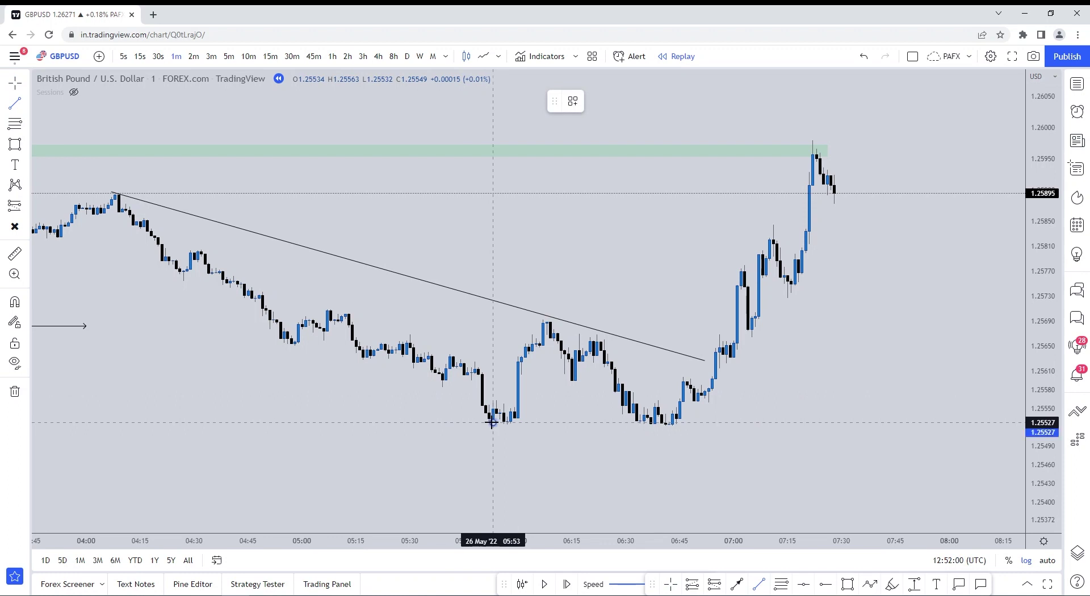
click(492, 422)
click(687, 440)
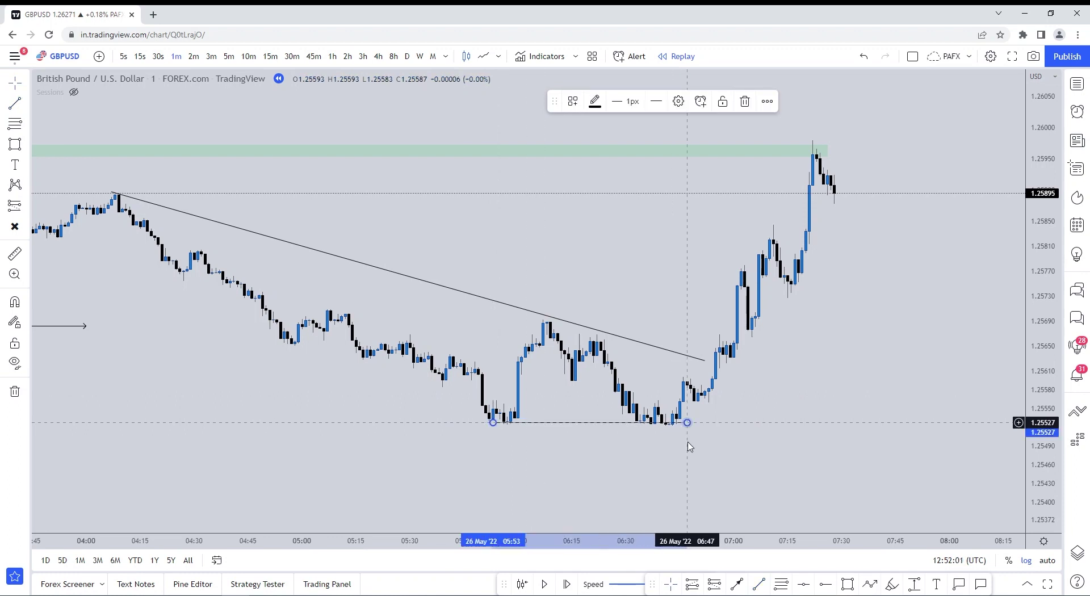
click(599, 430)
drag(576, 445, 462, 521)
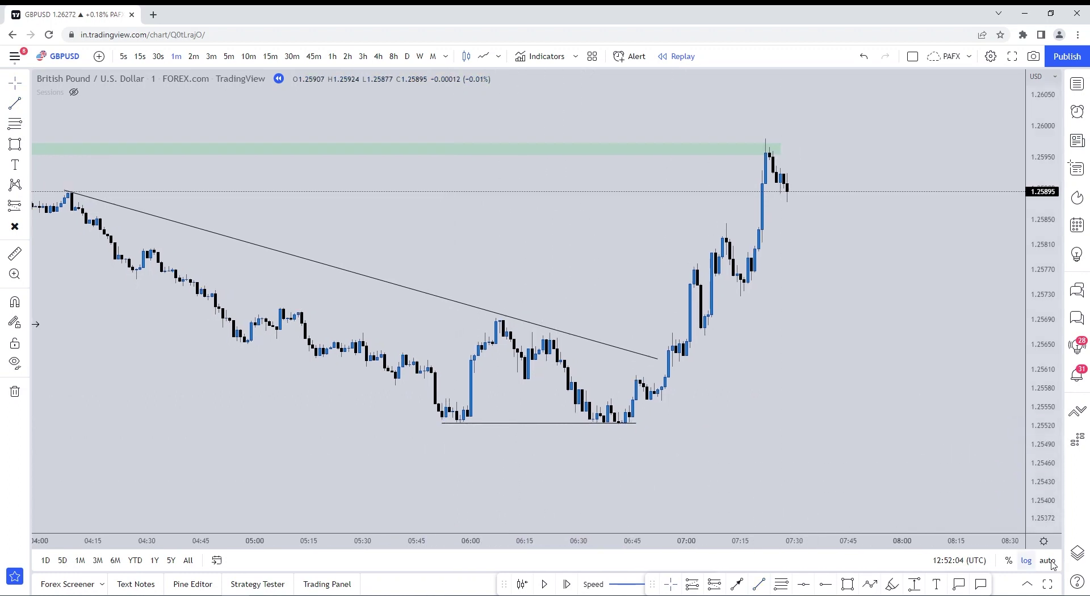
click(1076, 554)
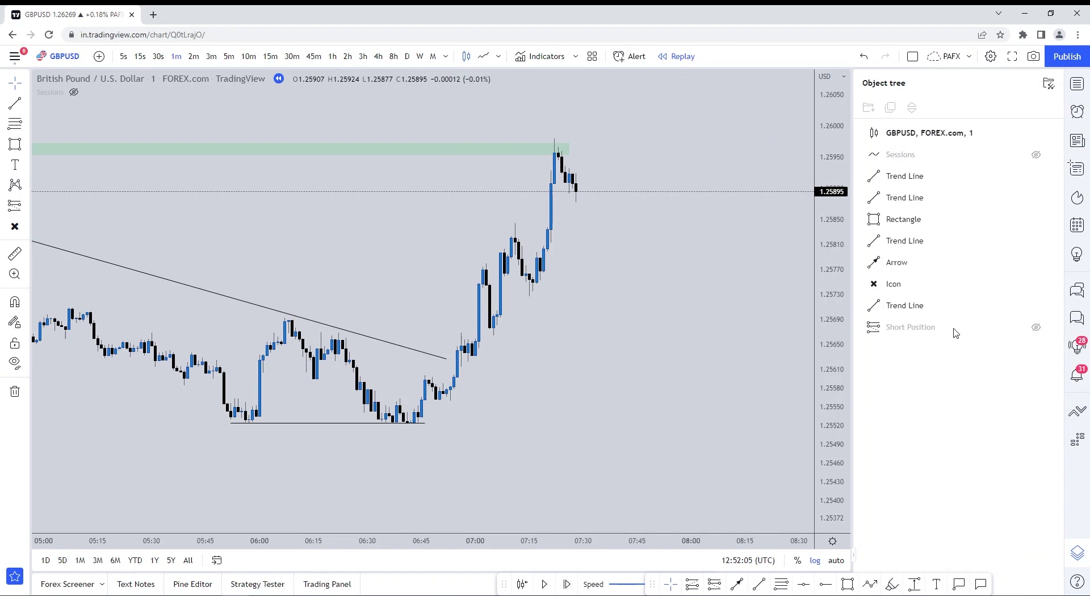
- Unhide the short position (entry 1.25905, stop 1.25982, target 1.25604) and replay price to its target
click(1033, 329)
drag(594, 457, 747, 440)
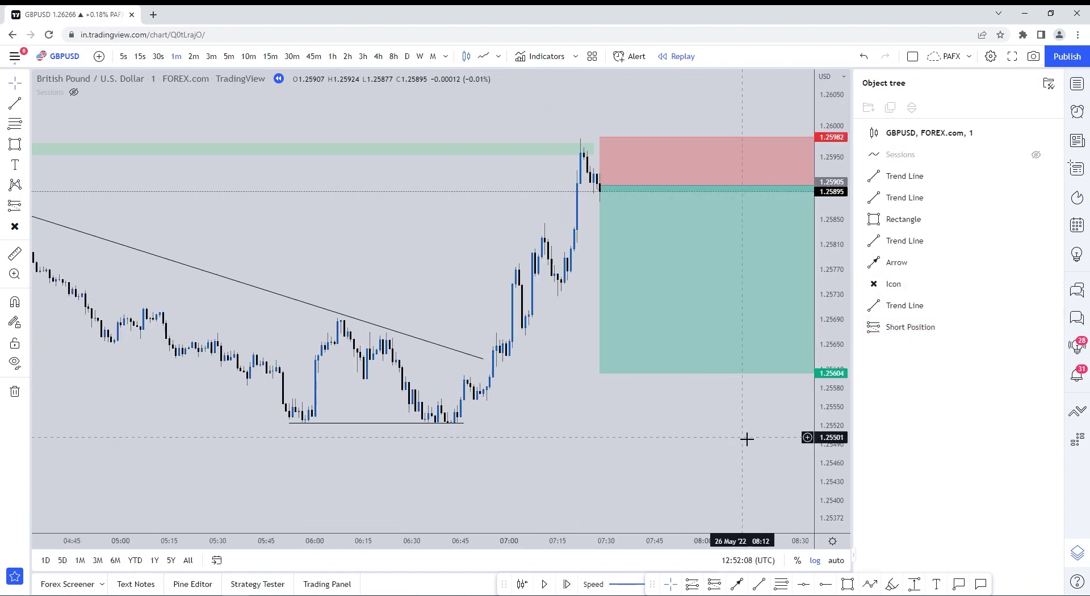
click(1076, 554)
scroll(697, 491, down, 2)
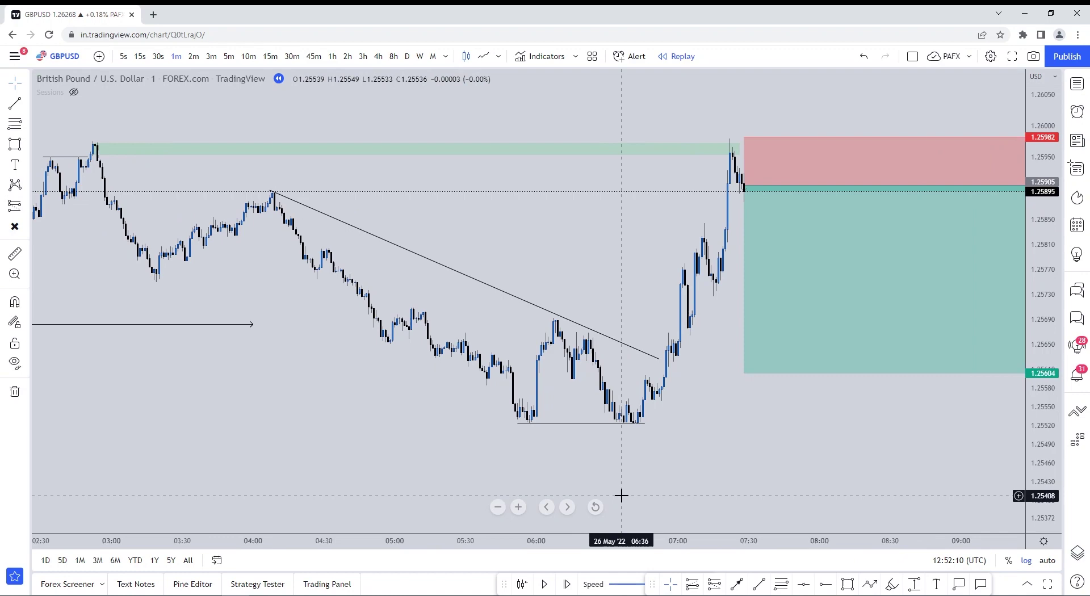
scroll(688, 494, down, 3)
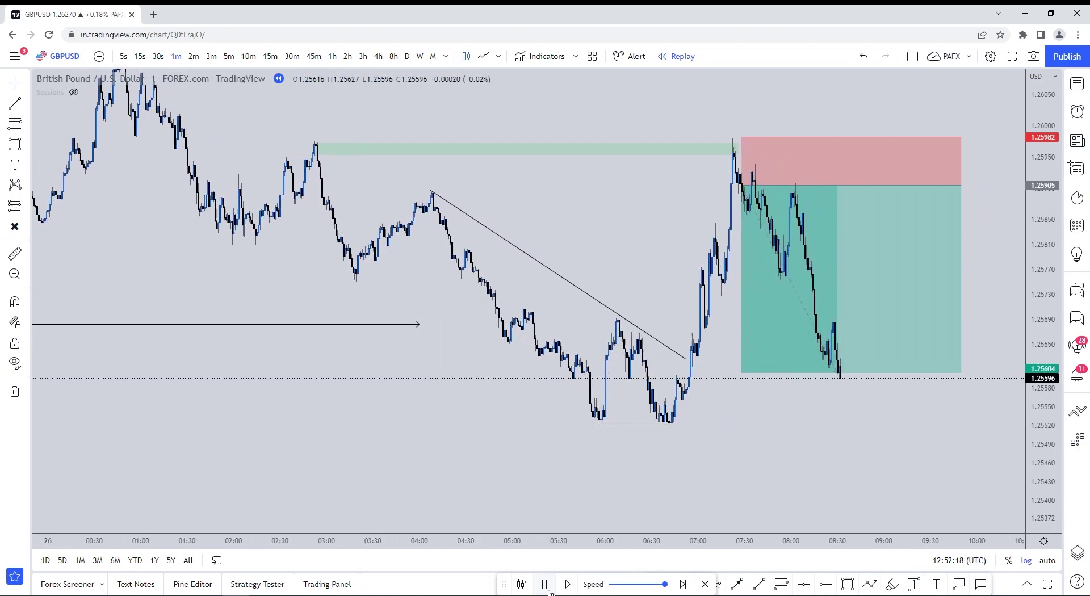
click(545, 588)
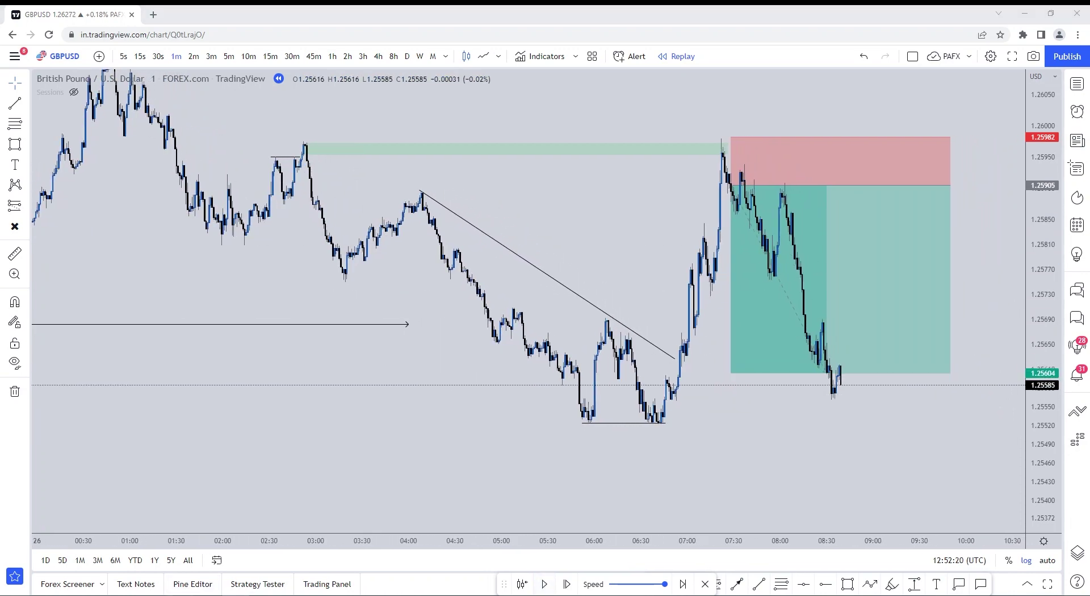
key(alt+Tab)
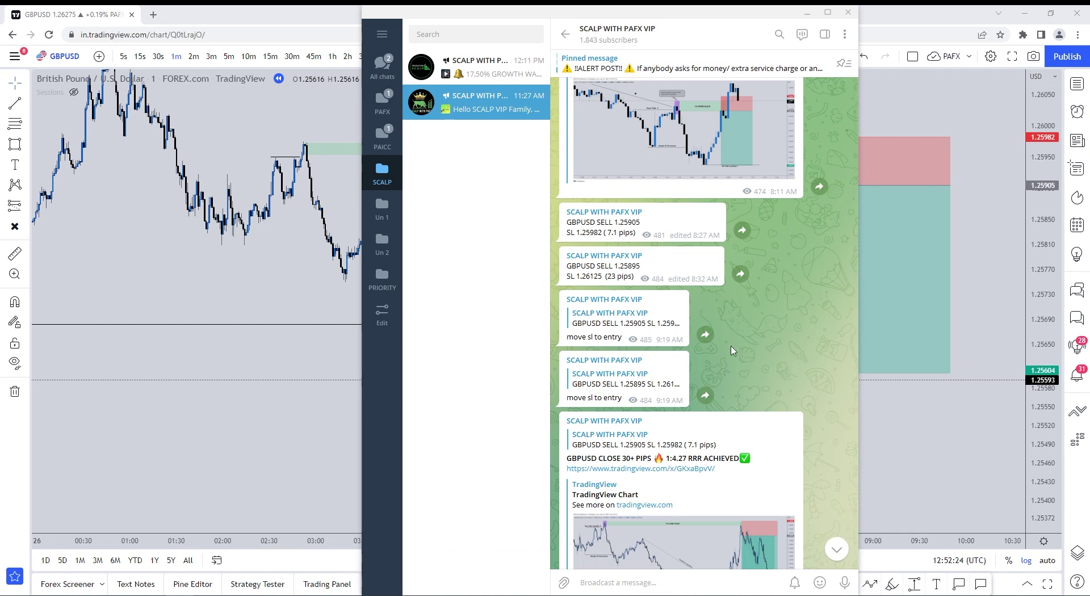
- Browse the SCALP WITH PAFX channel's 17.50% weekly-growth post and month-end sale message
click(491, 67)
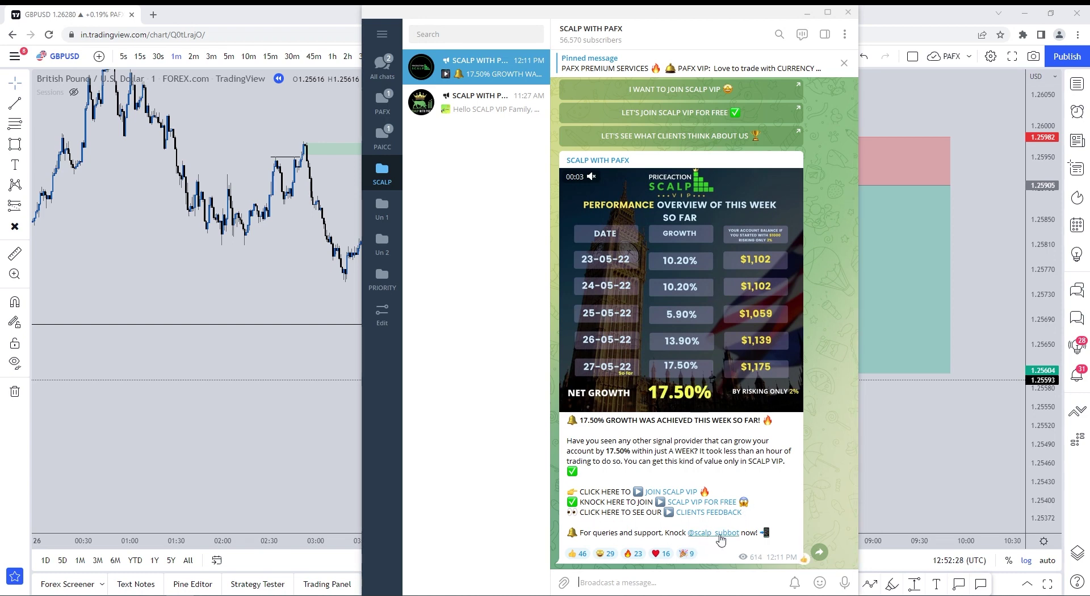
scroll(724, 530, up, 1)
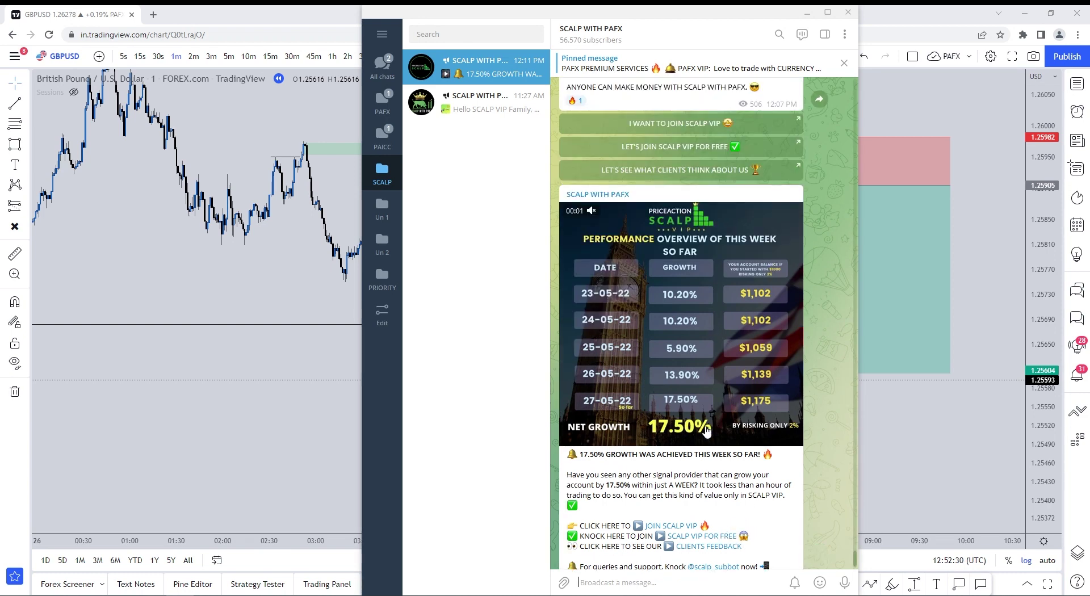
scroll(706, 432, down, 1)
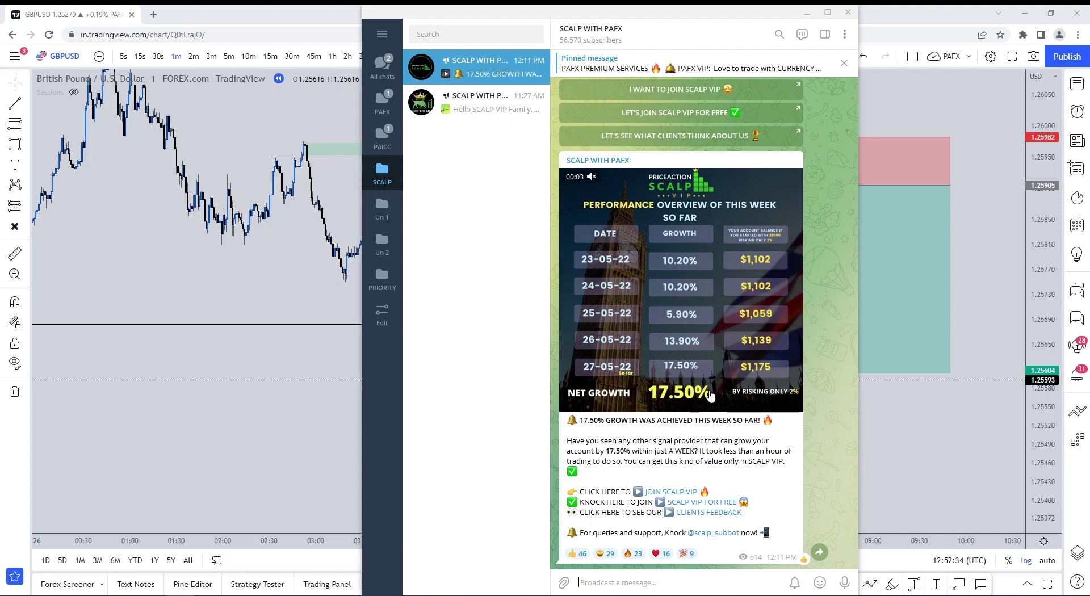
scroll(694, 436, up, 5)
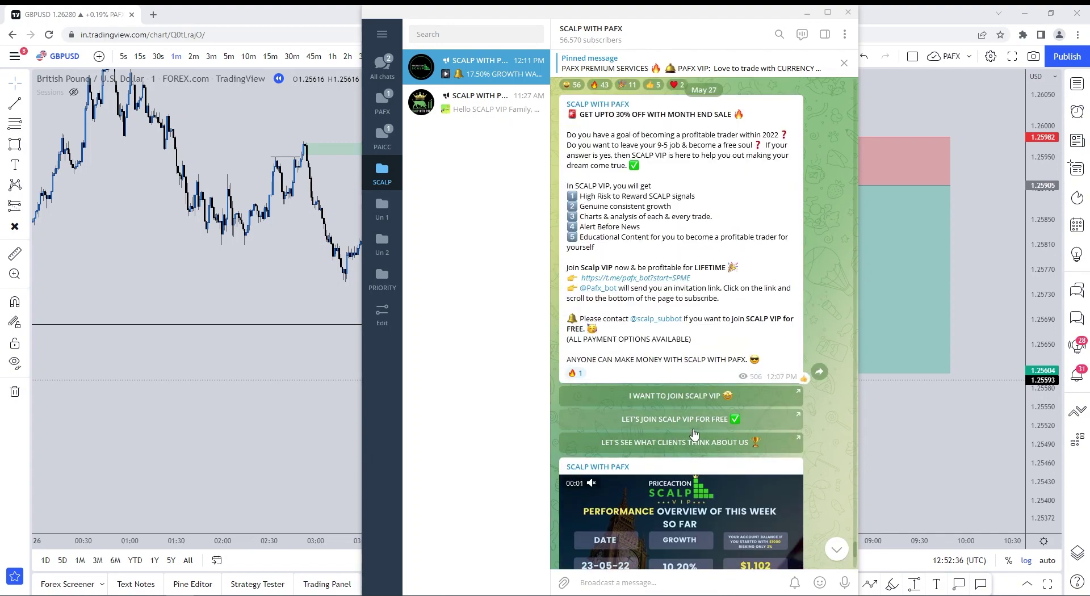
scroll(694, 433, up, 5)
scroll(694, 431, down, 5)
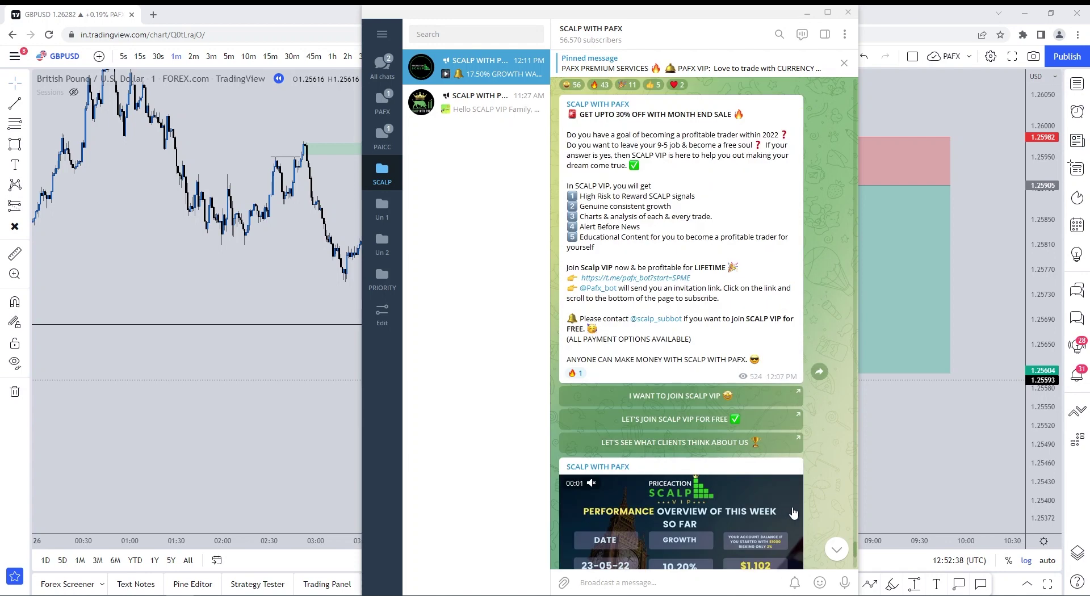